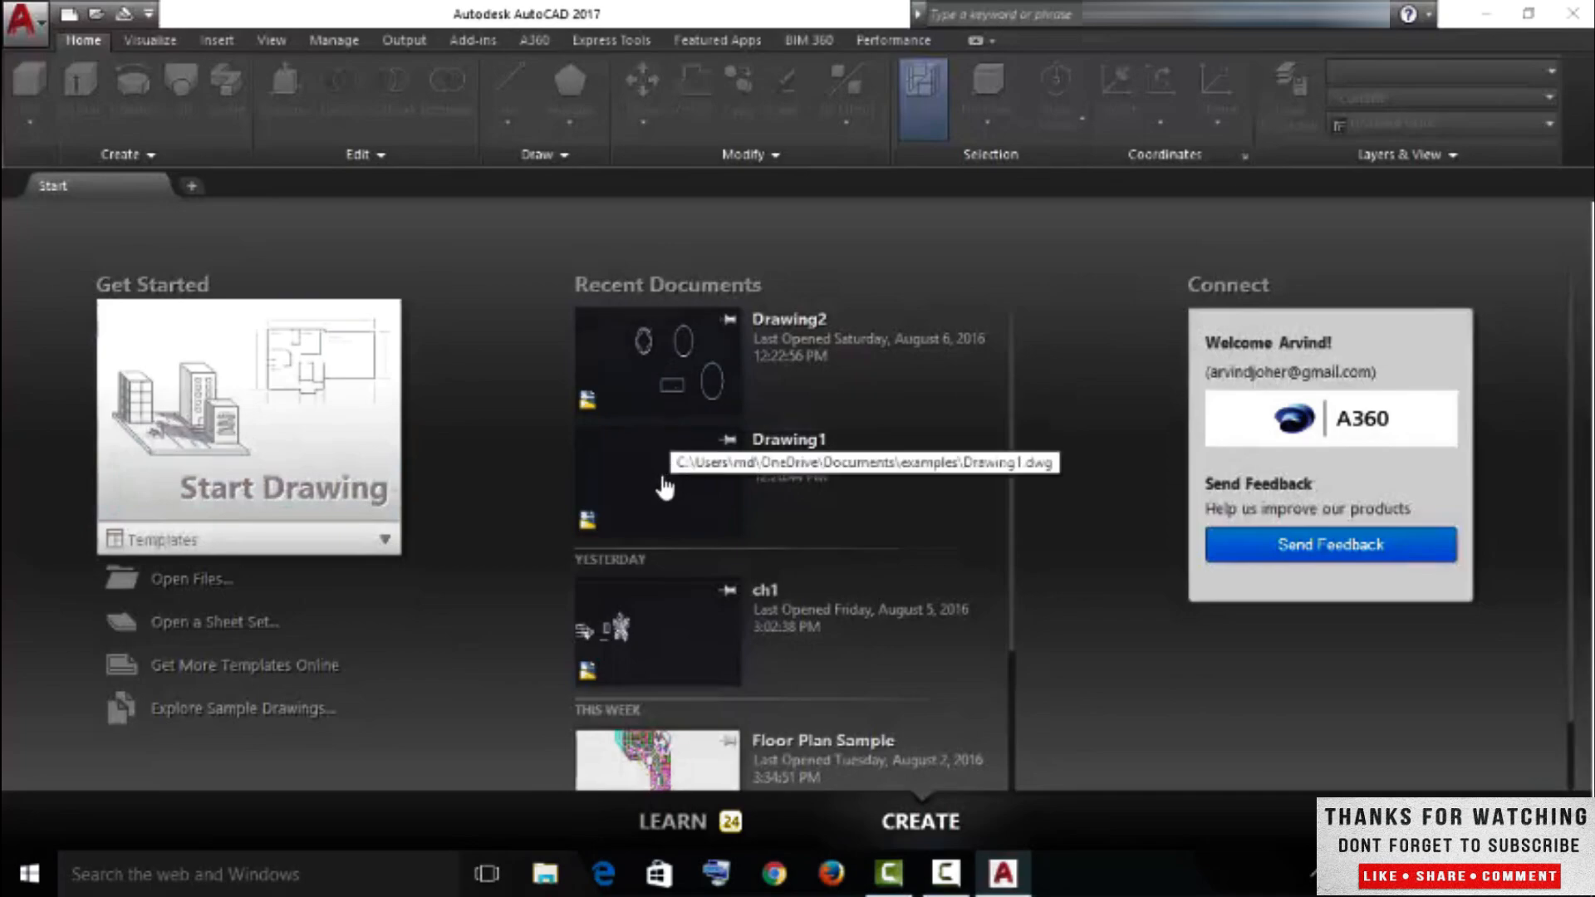
# - Open the recent drawing Drawing1
pyautogui.click(646, 479)
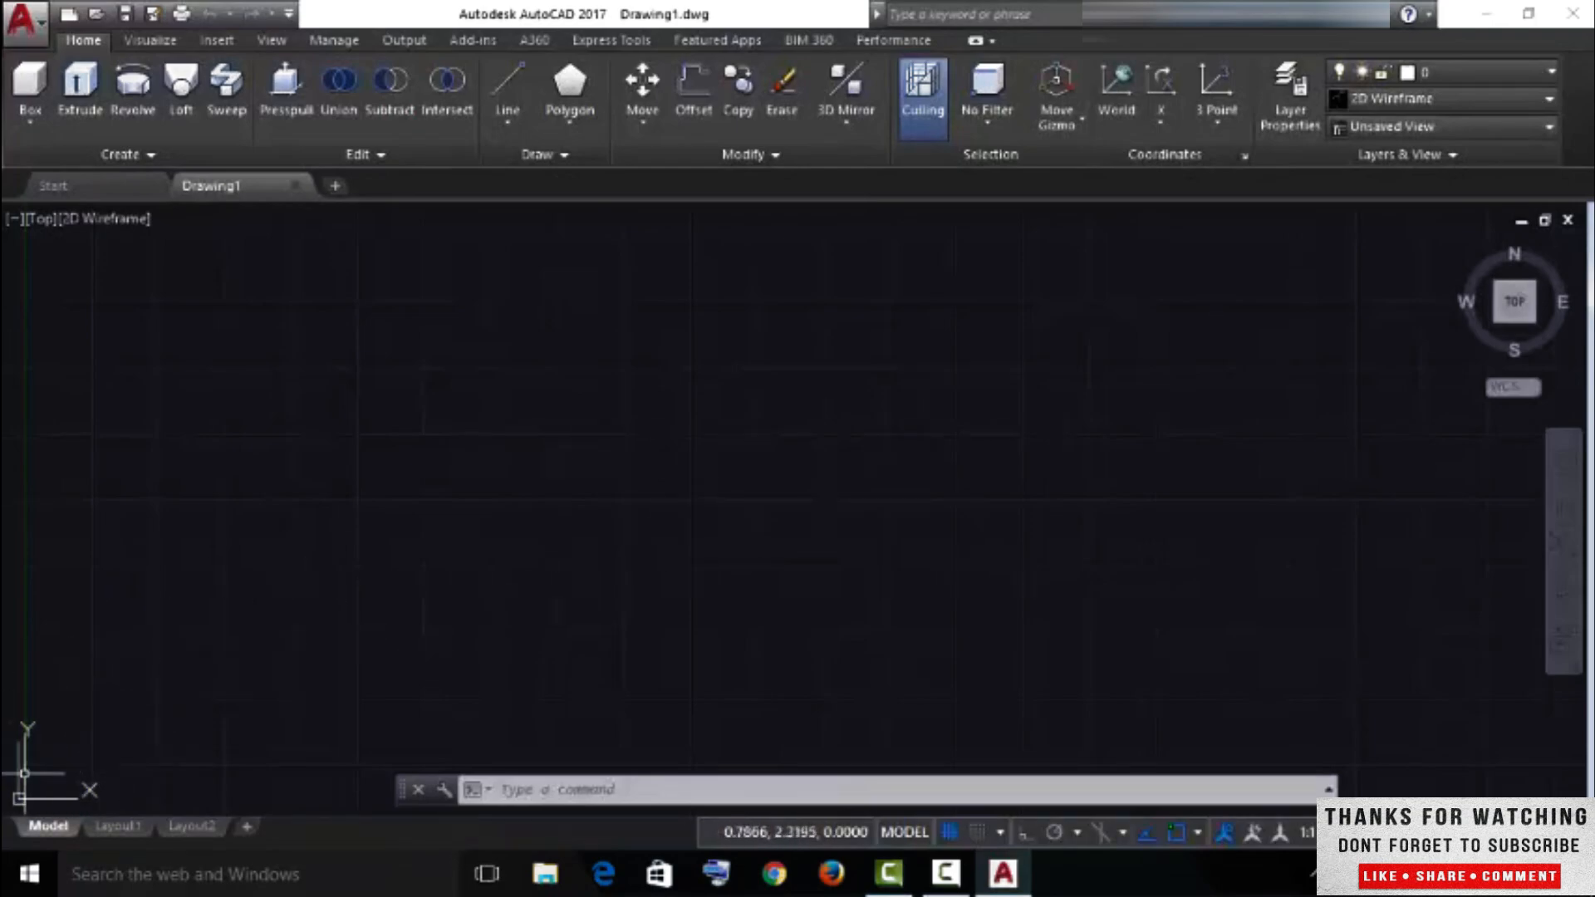
# - Select the UCS icon and examine the drawing's origin with its X and Y axes
pyautogui.scroll(-4, 810, 545)
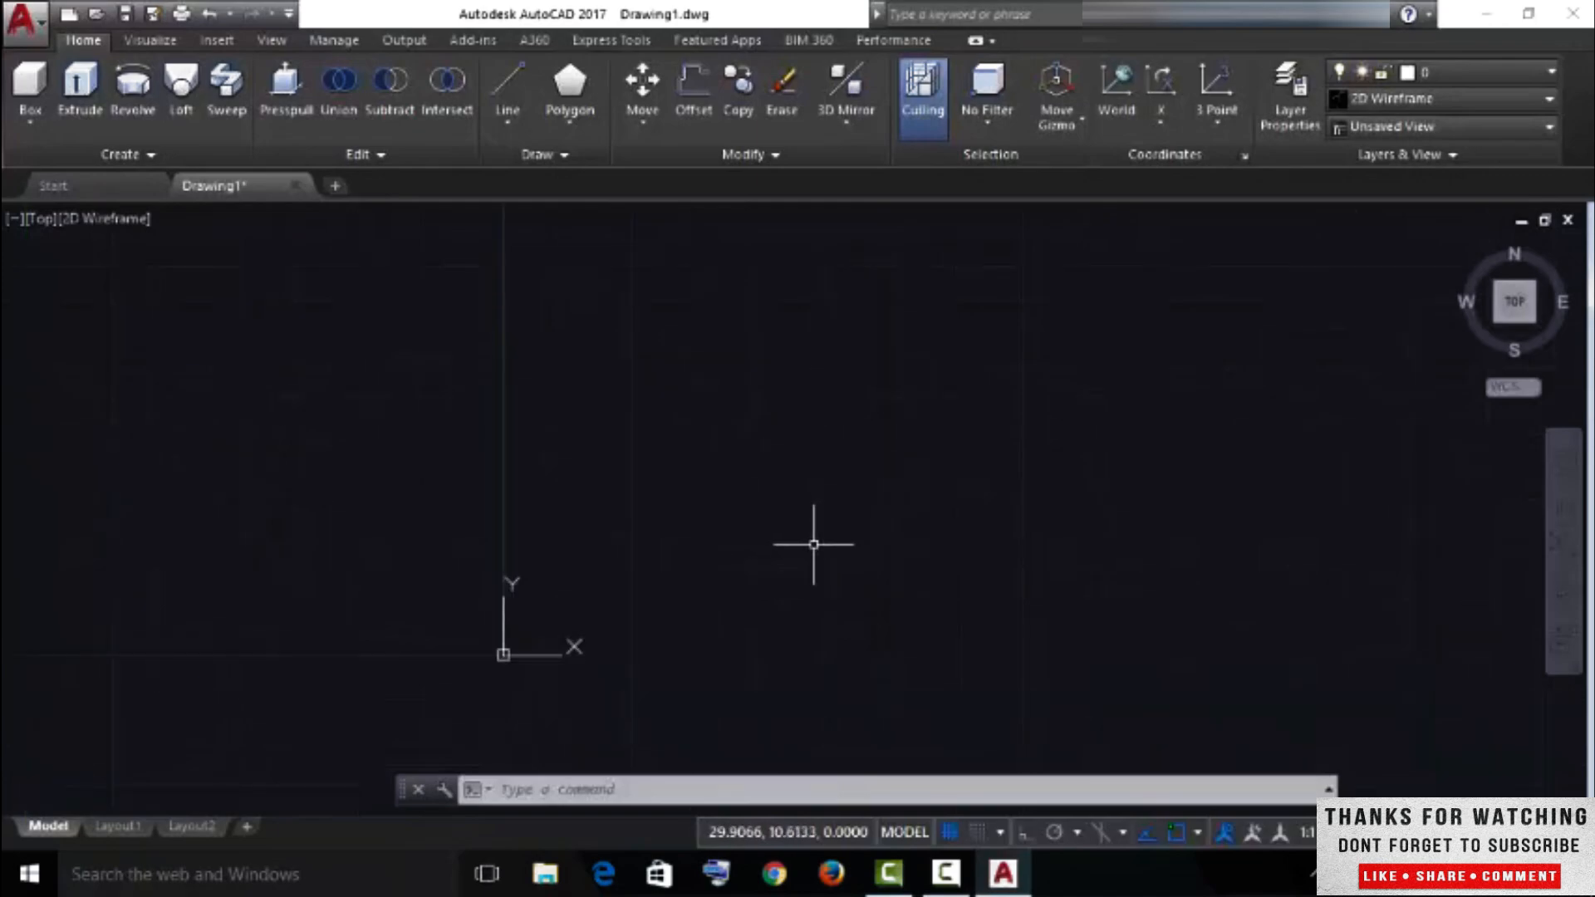
pyautogui.scroll(-4, 813, 545)
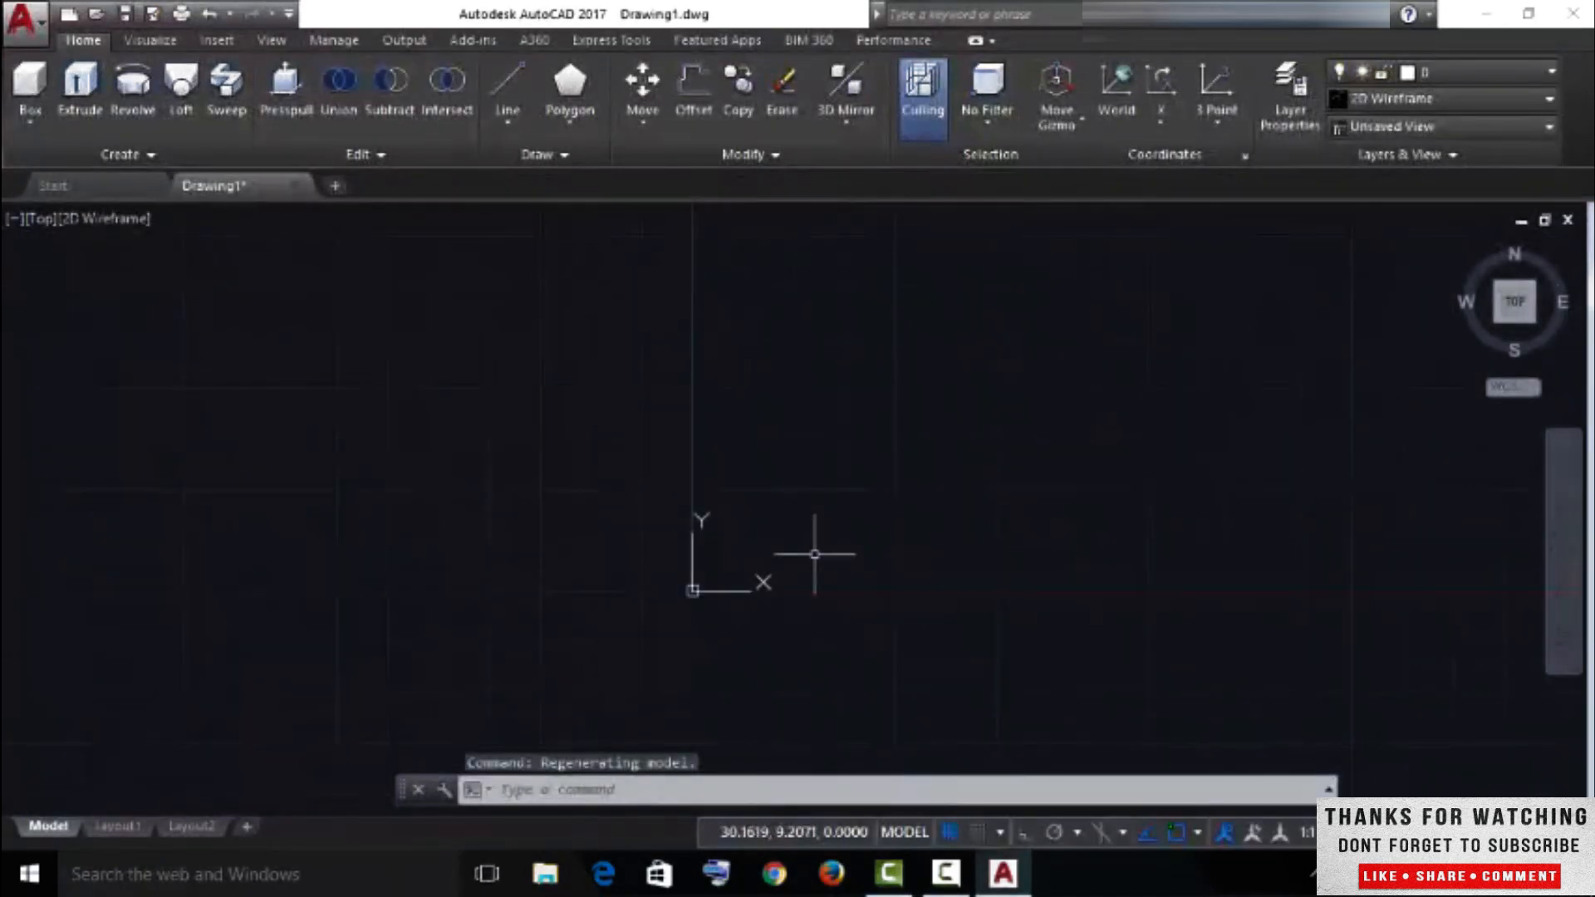
pyautogui.scroll(2, 819, 552)
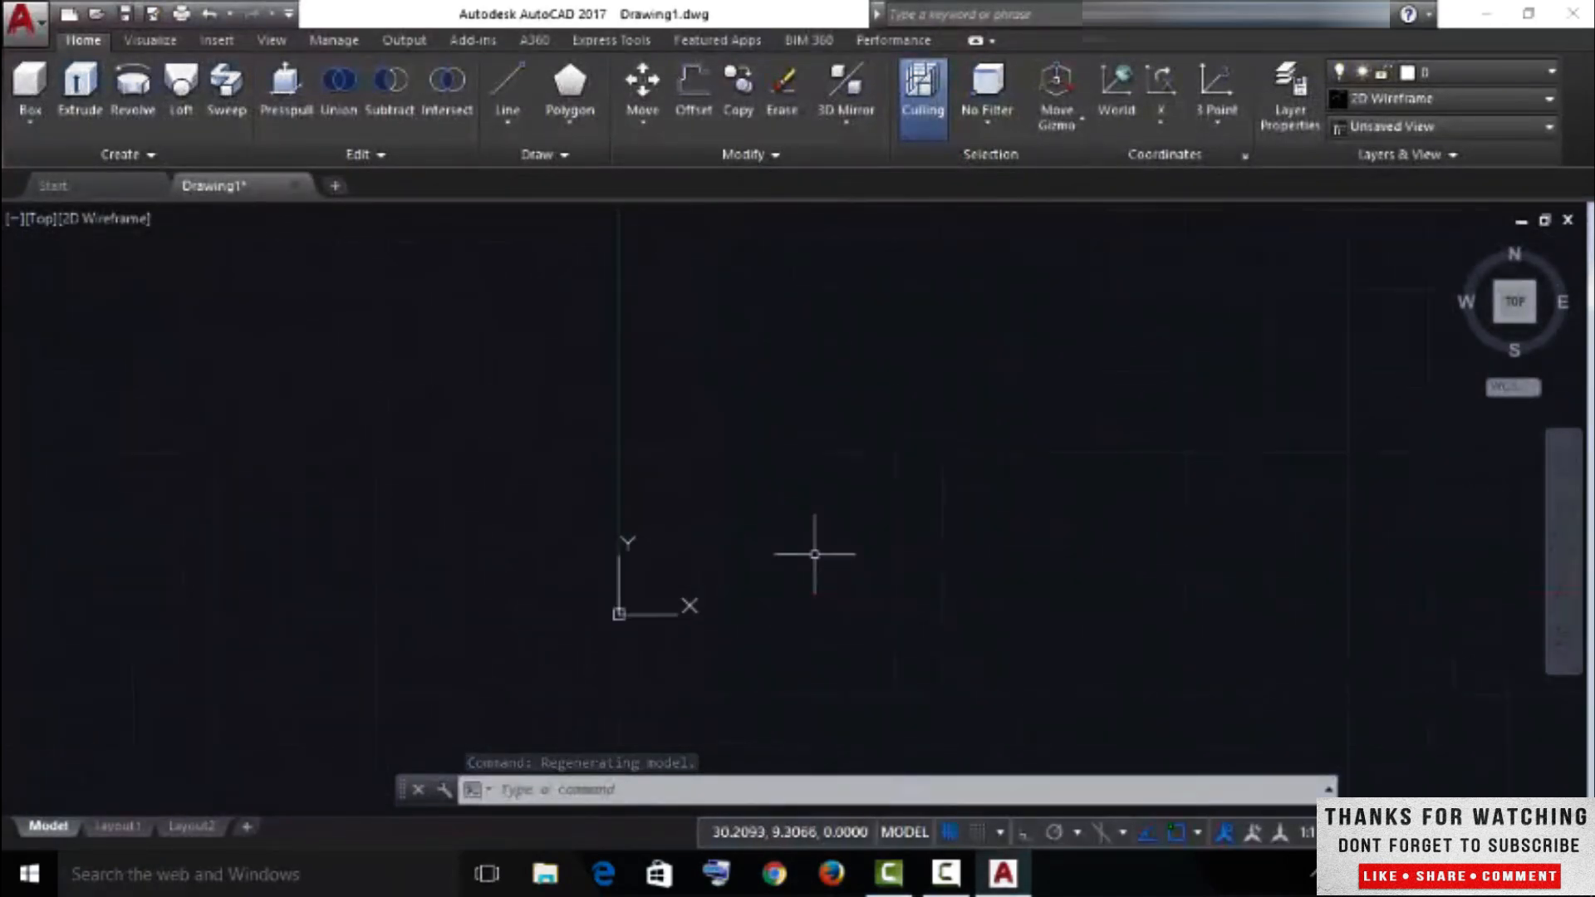
pyautogui.scroll(4, 587, 634)
pyautogui.scroll(4, 813, 573)
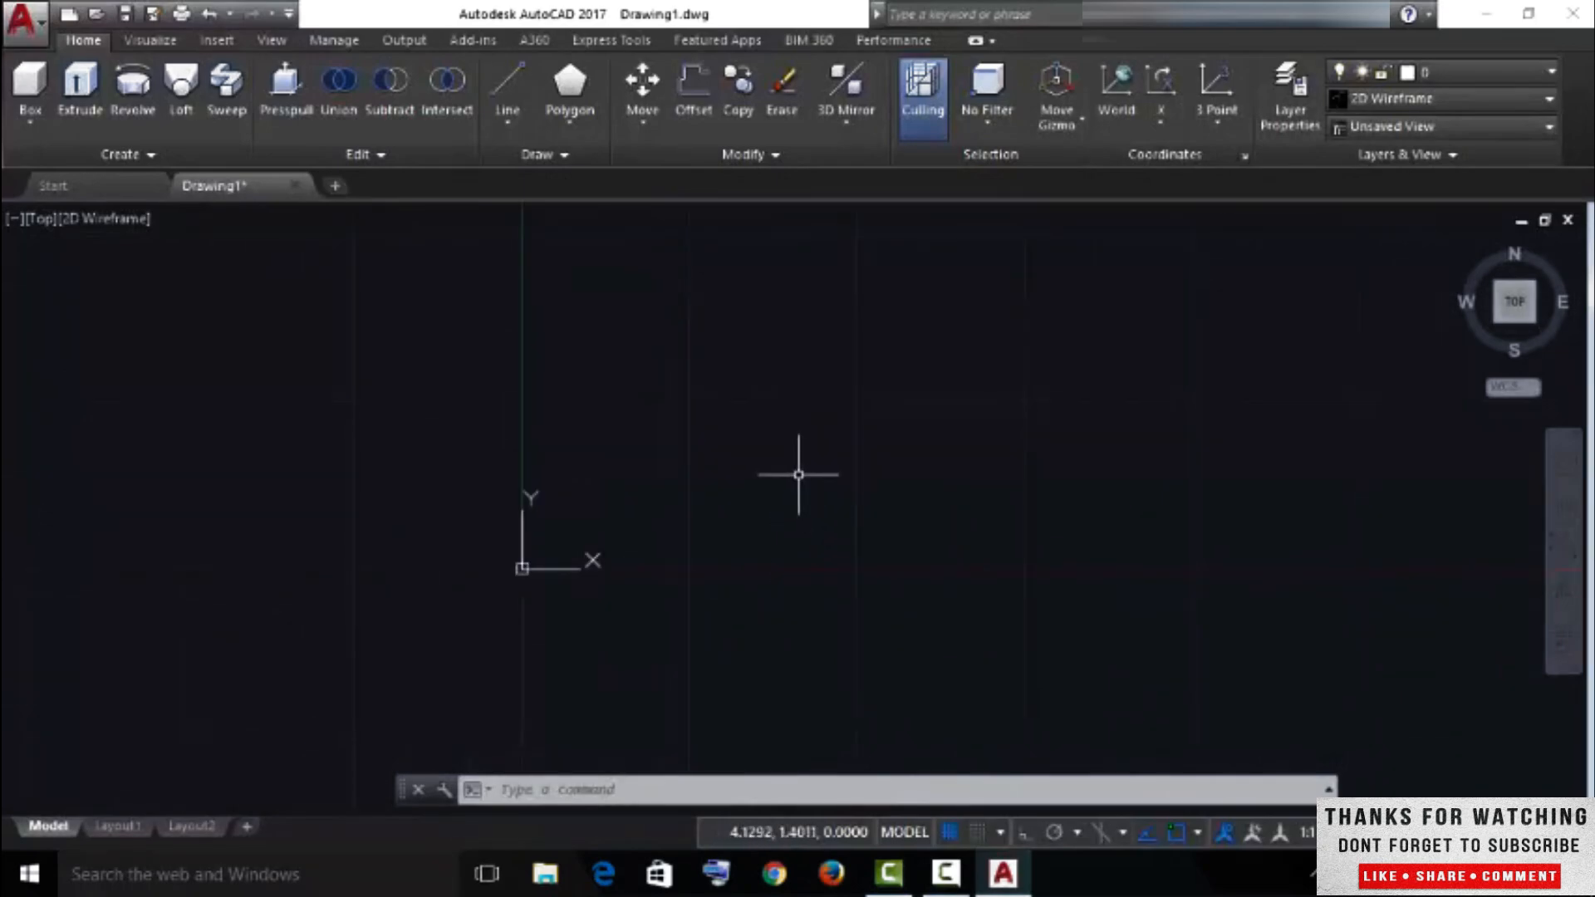
pyautogui.moveTo(797, 474)
pyautogui.mouseDown(button='middle')
pyautogui.moveTo(1067, 509)
pyautogui.moveTo(723, 459)
pyautogui.moveTo(1025, 513)
pyautogui.moveTo(945, 450)
pyautogui.moveTo(734, 516)
pyautogui.moveTo(719, 543)
pyautogui.mouseUp(button='middle')
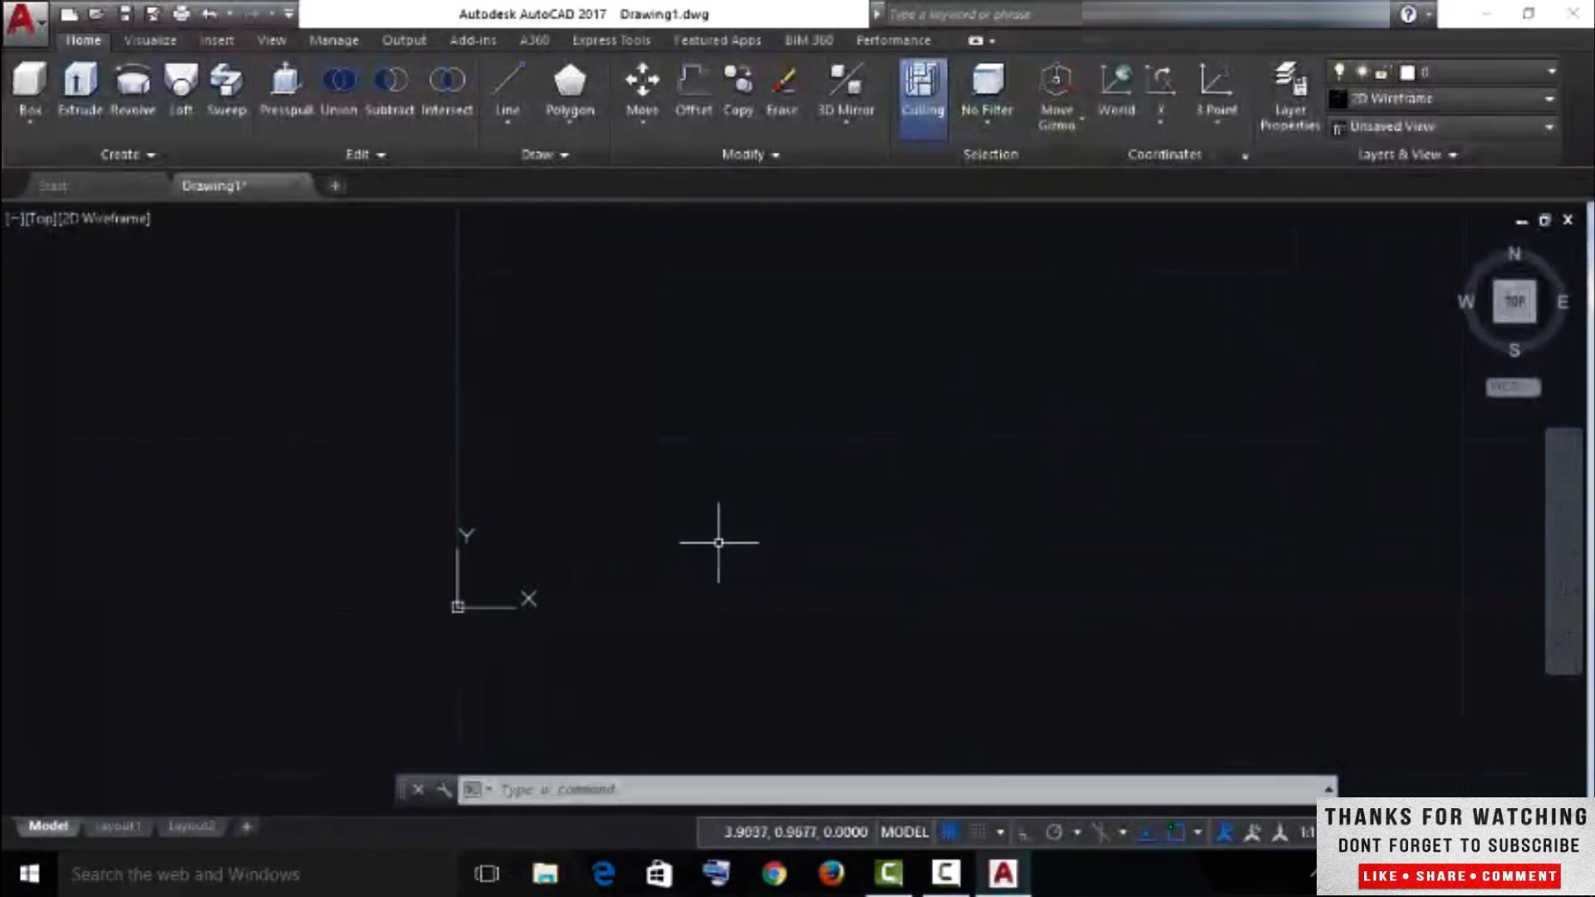
pyautogui.click(458, 607)
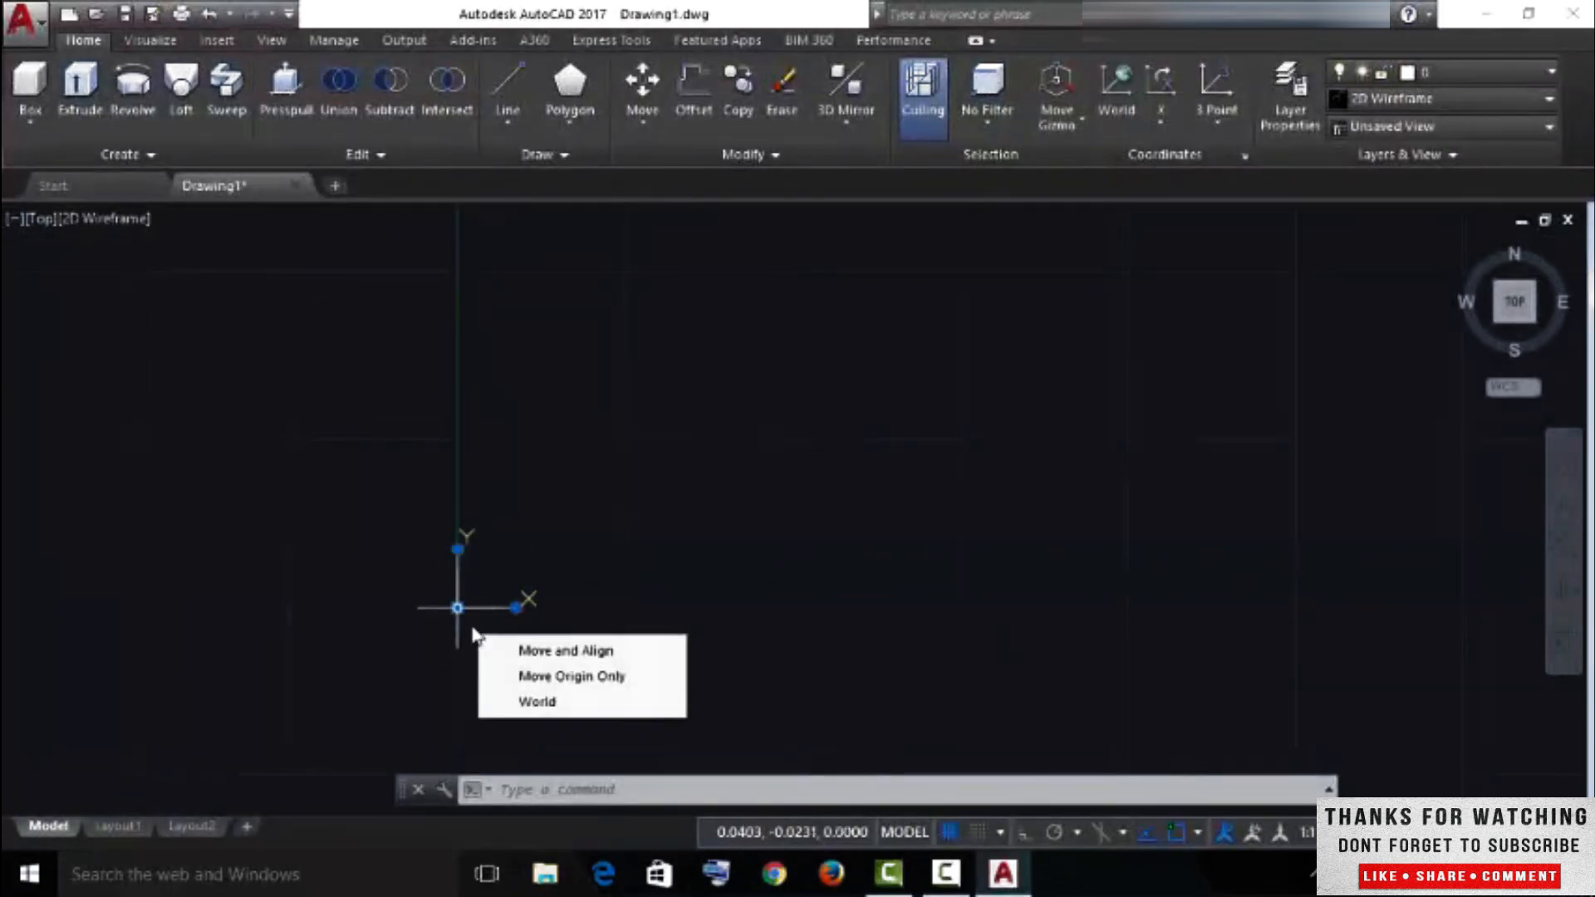
pyautogui.moveTo(458, 606); pyautogui.dragTo(502, 599)
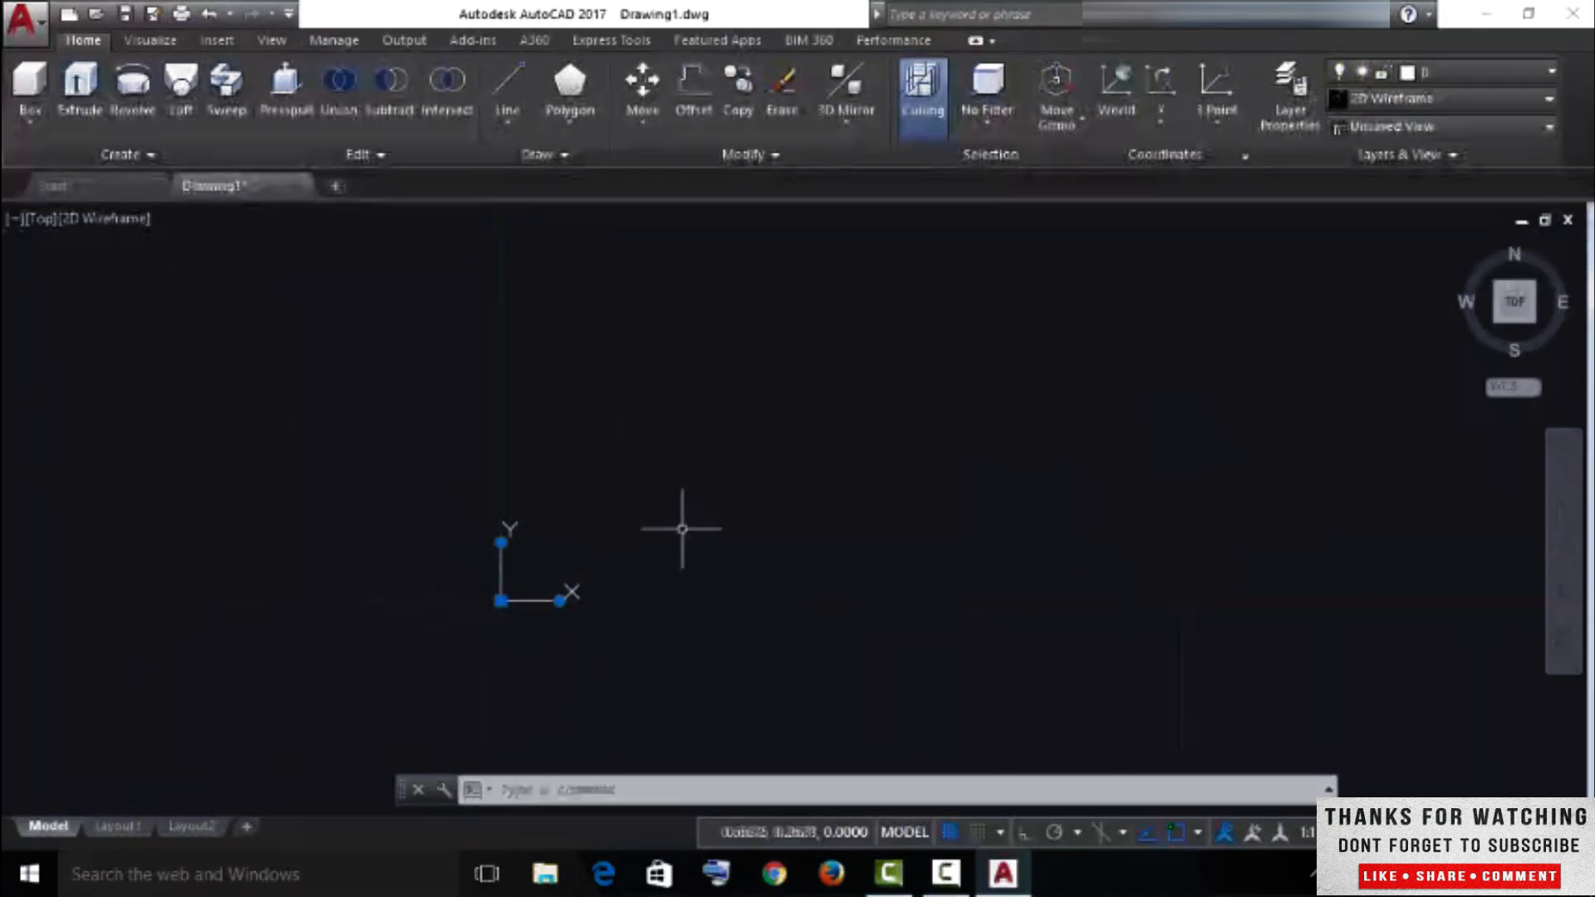
pyautogui.scroll(-5, 678, 551)
pyautogui.scroll(7, 735, 534)
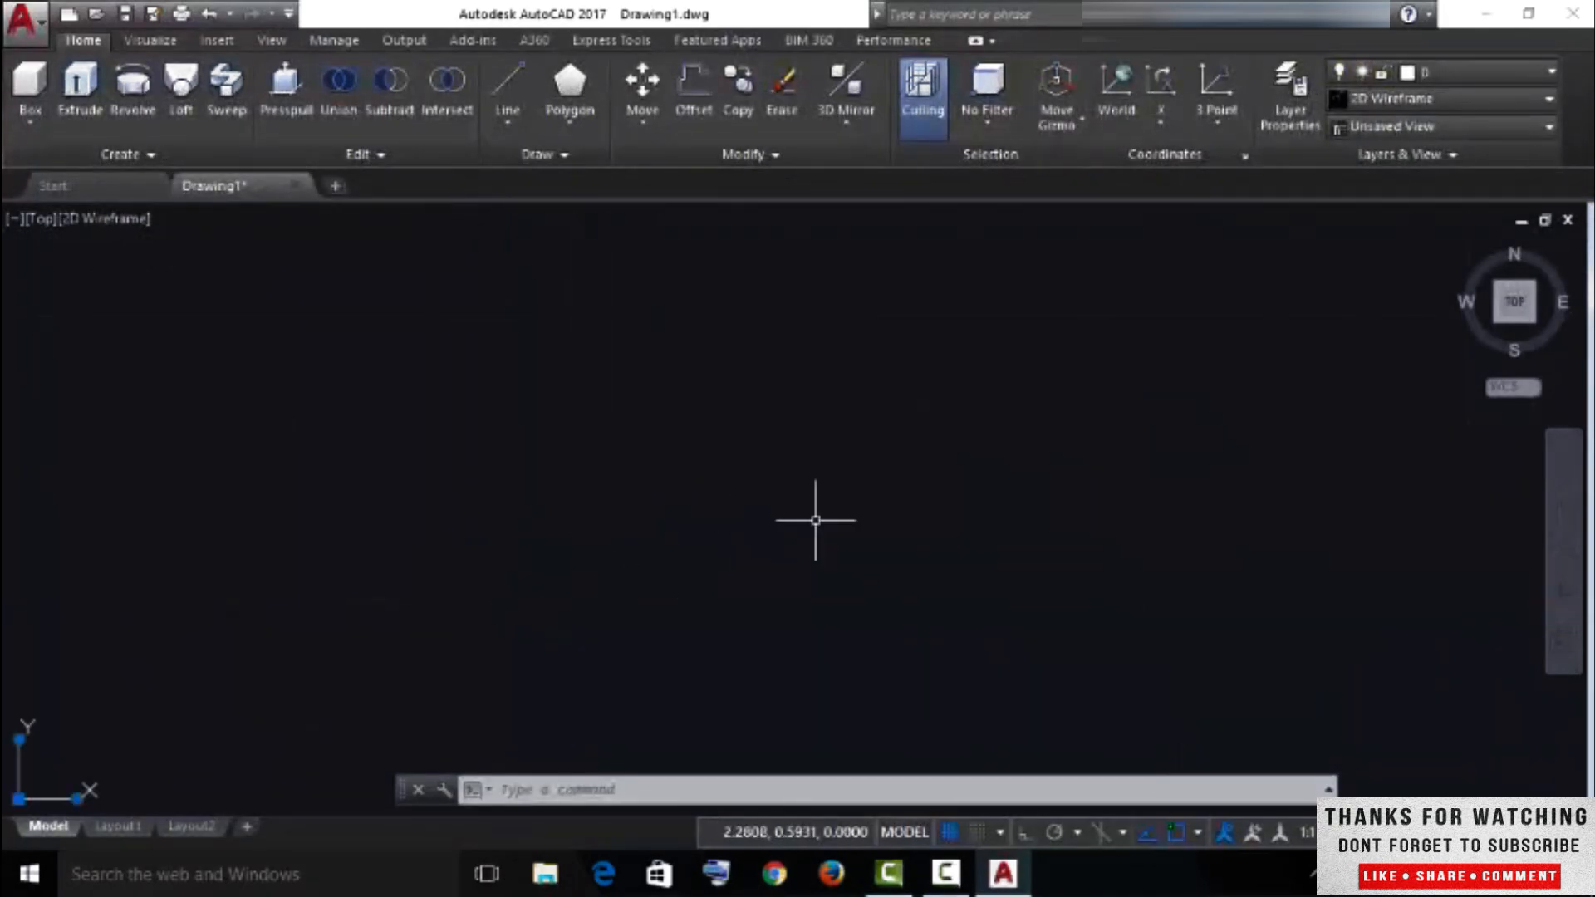
pyautogui.scroll(-3, 820, 534)
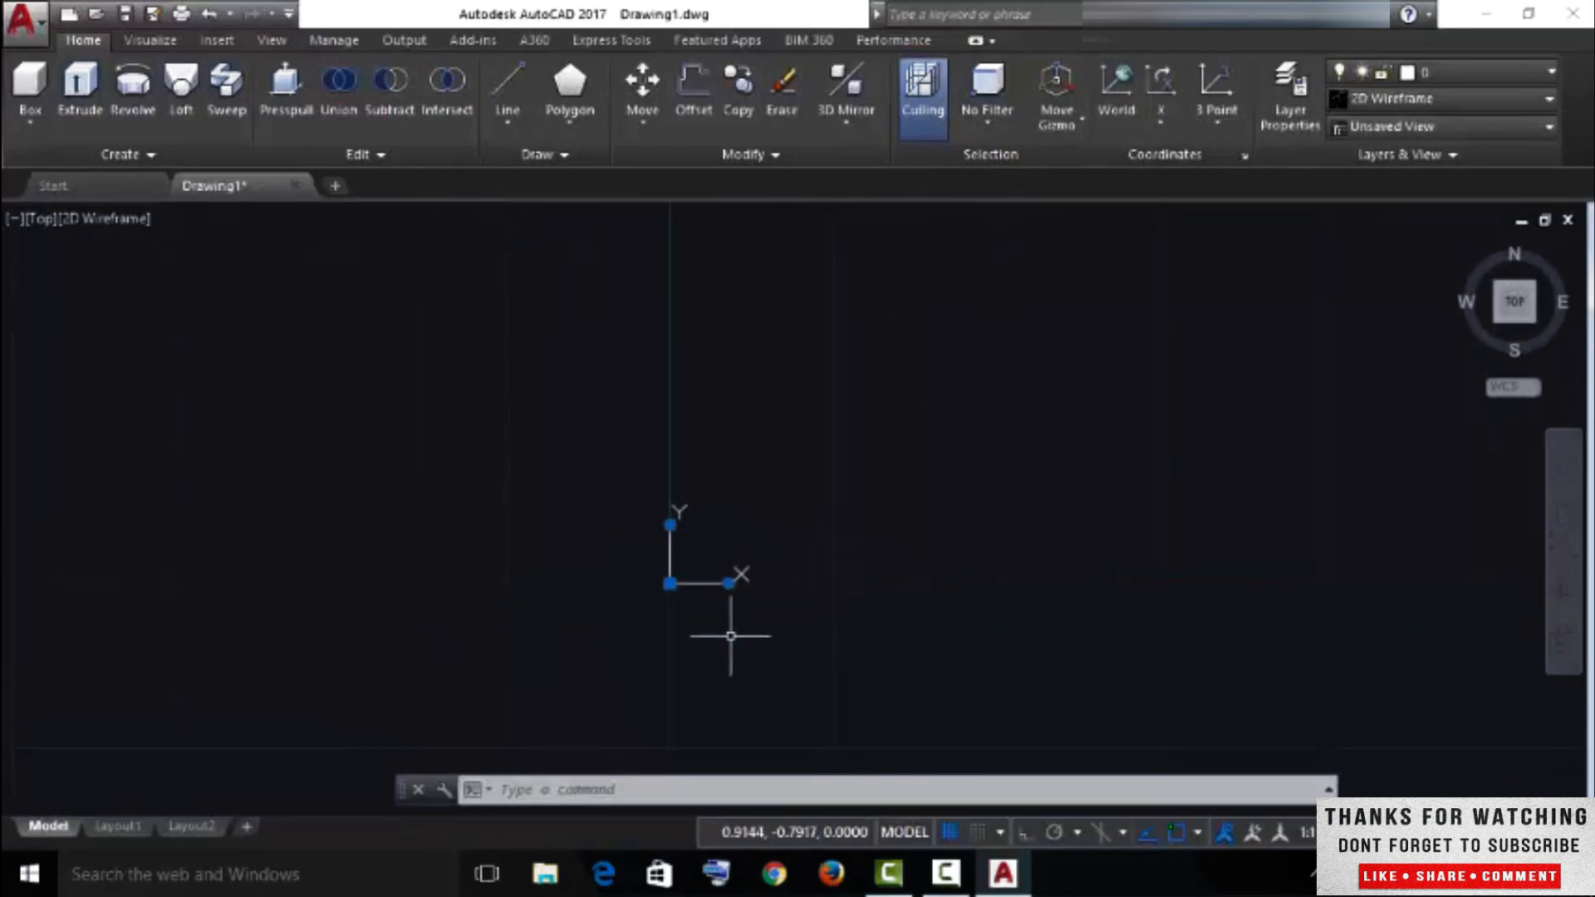
pyautogui.scroll(-4, 801, 629)
pyautogui.scroll(-3, 781, 649)
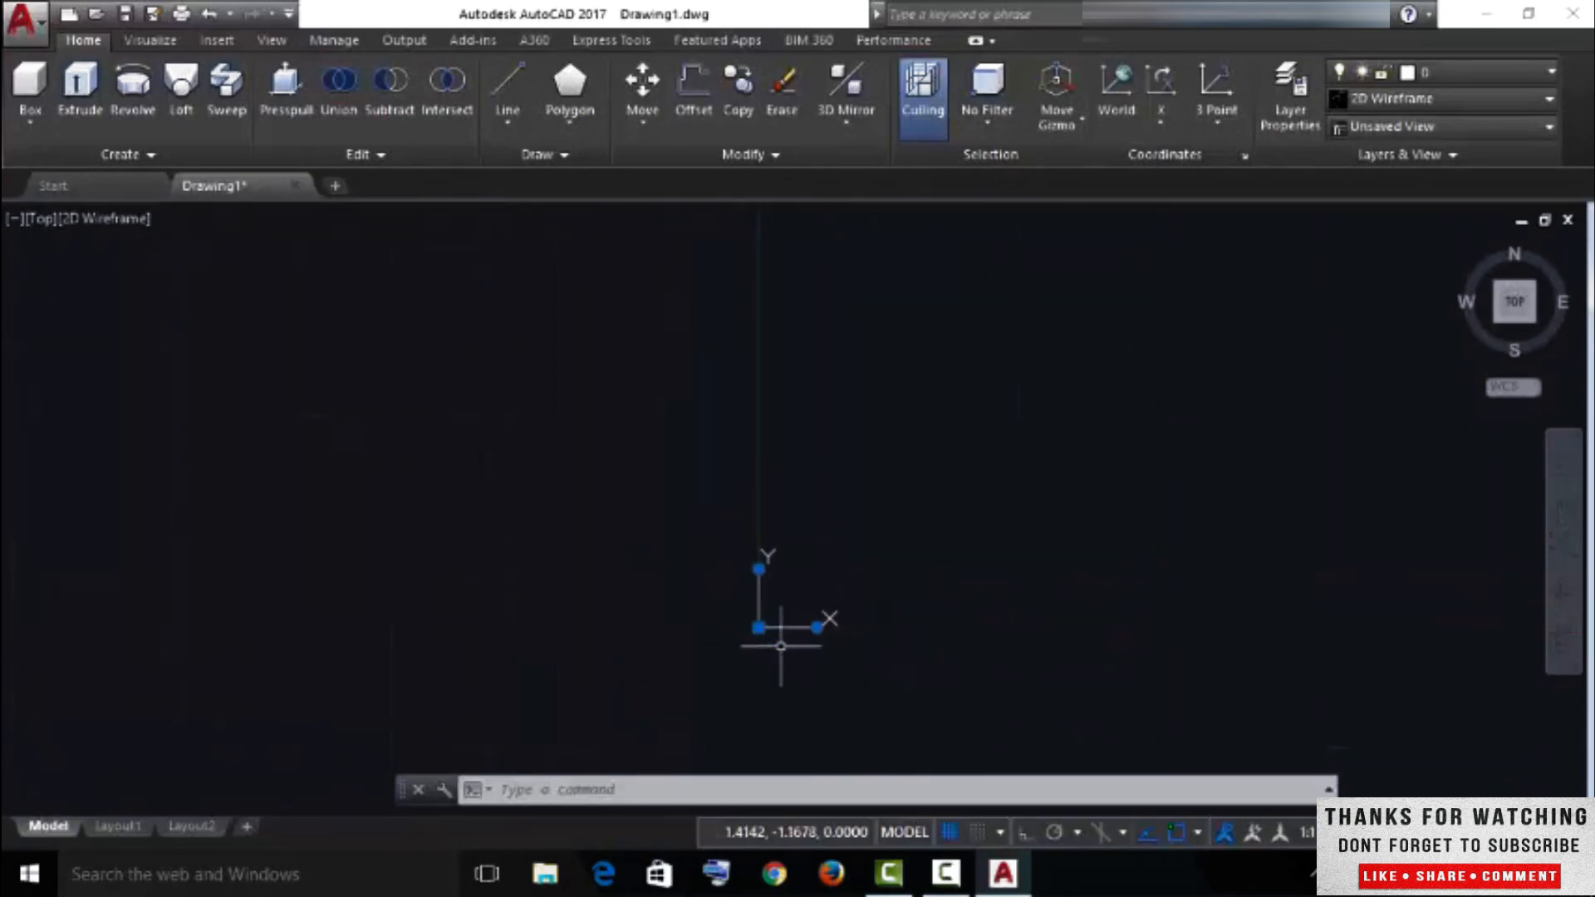
pyautogui.moveTo(794, 599); pyautogui.dragTo(775, 491, button='middle')
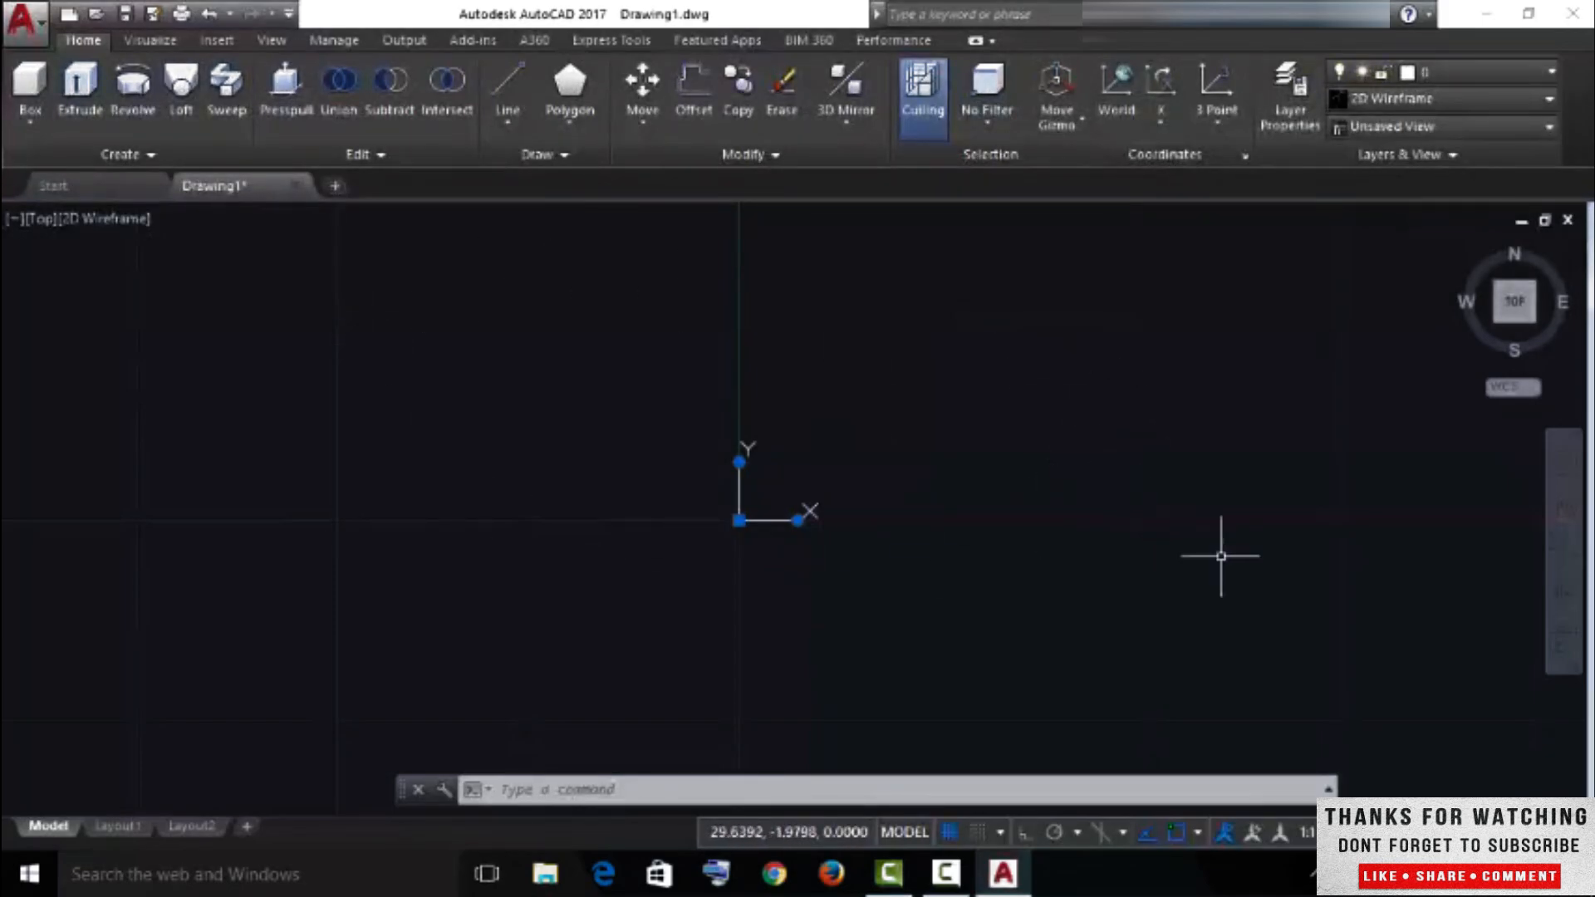
# - Switch the workspace to Drafting & Annotation
pyautogui.click(1363, 832)
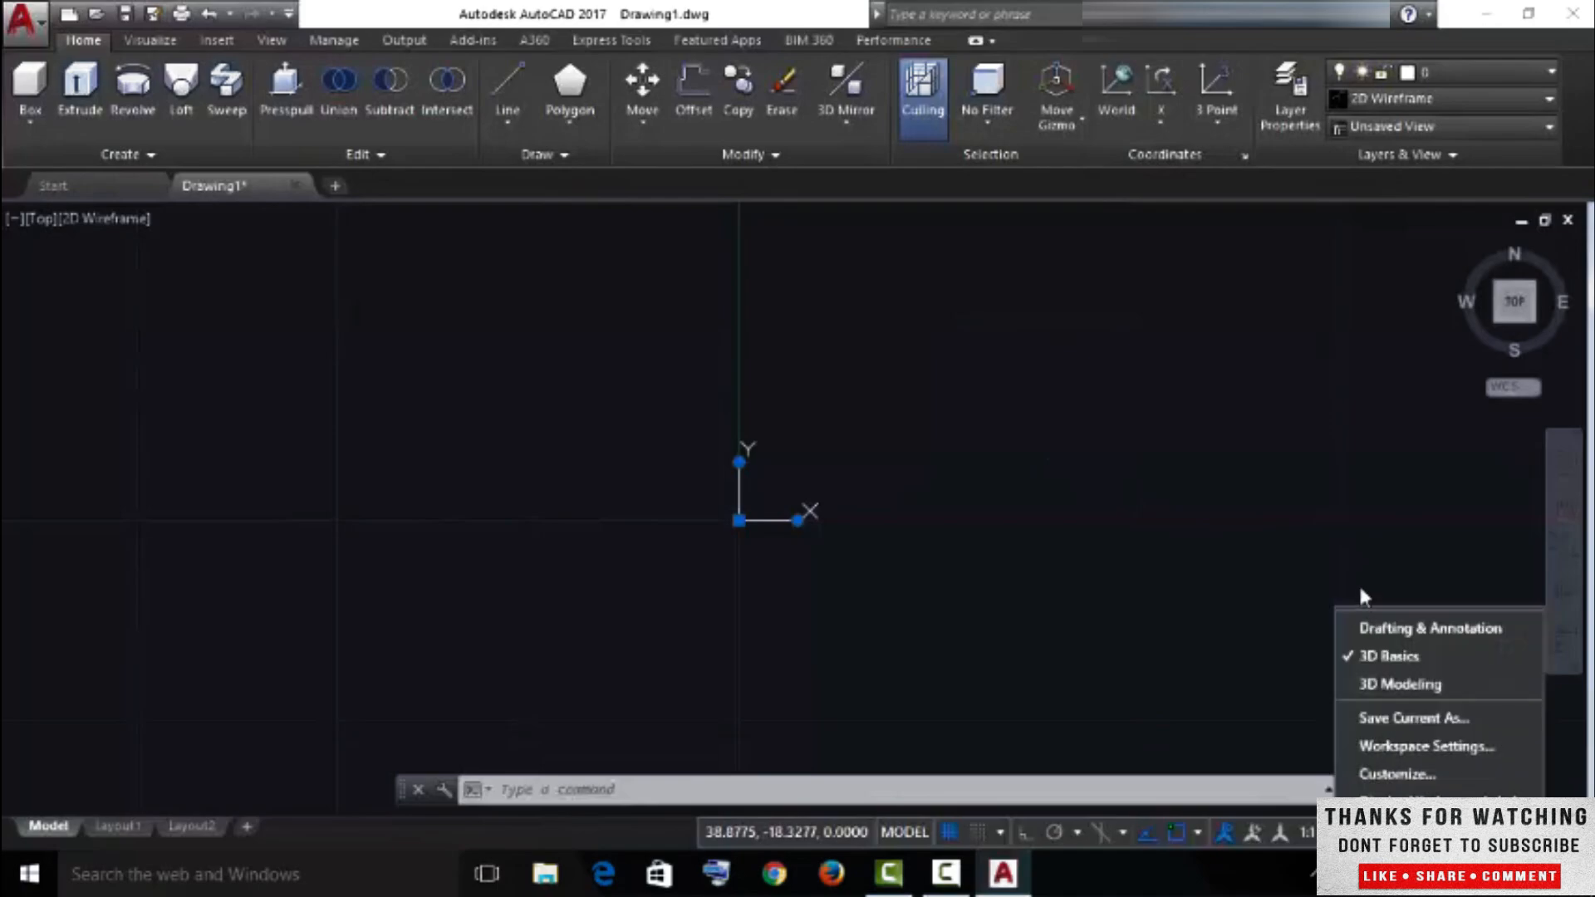
pyautogui.click(1367, 631)
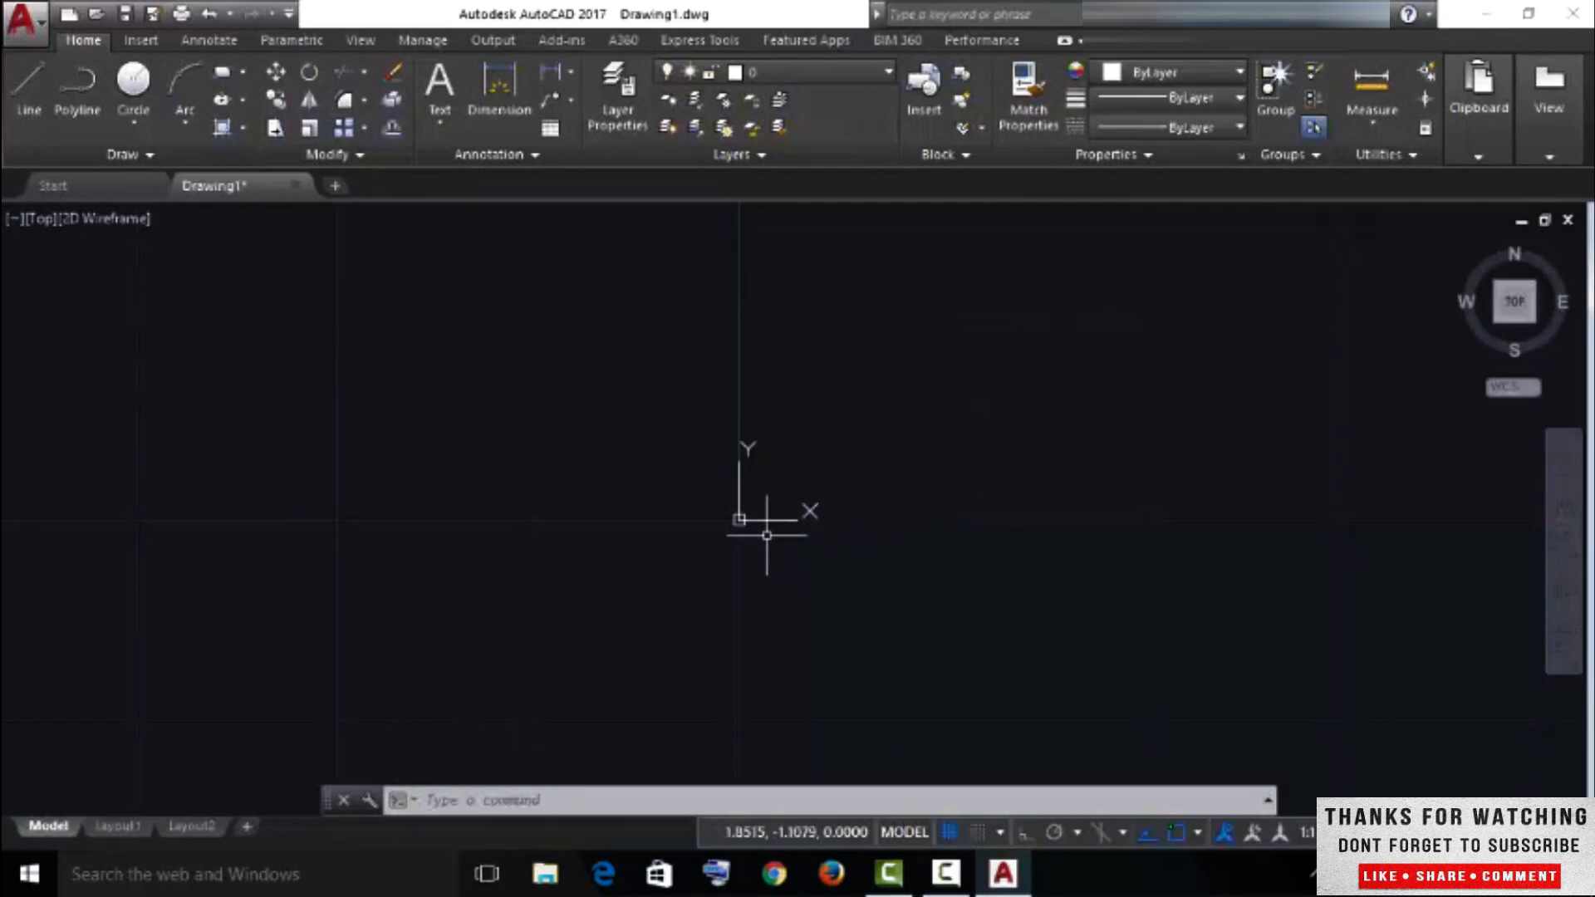
pyautogui.scroll(4, 758, 519)
pyautogui.moveTo(687, 545); pyautogui.dragTo(688, 432)
pyautogui.scroll(-2, 680, 358)
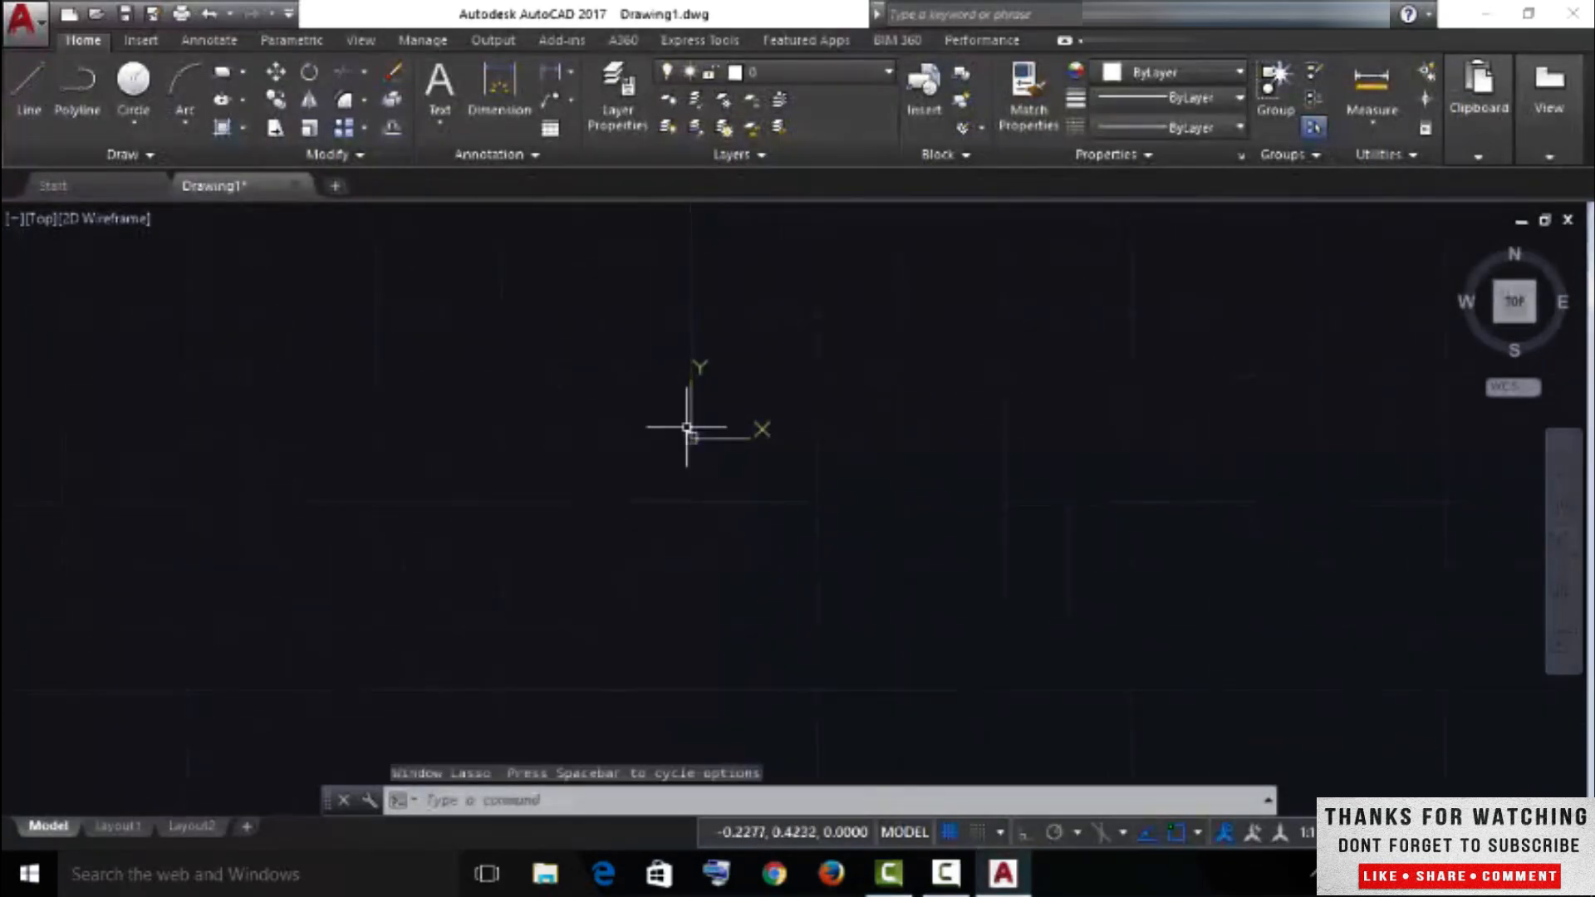
pyautogui.scroll(7, 702, 421)
pyautogui.scroll(5, 572, 635)
pyautogui.scroll(-7, 698, 422)
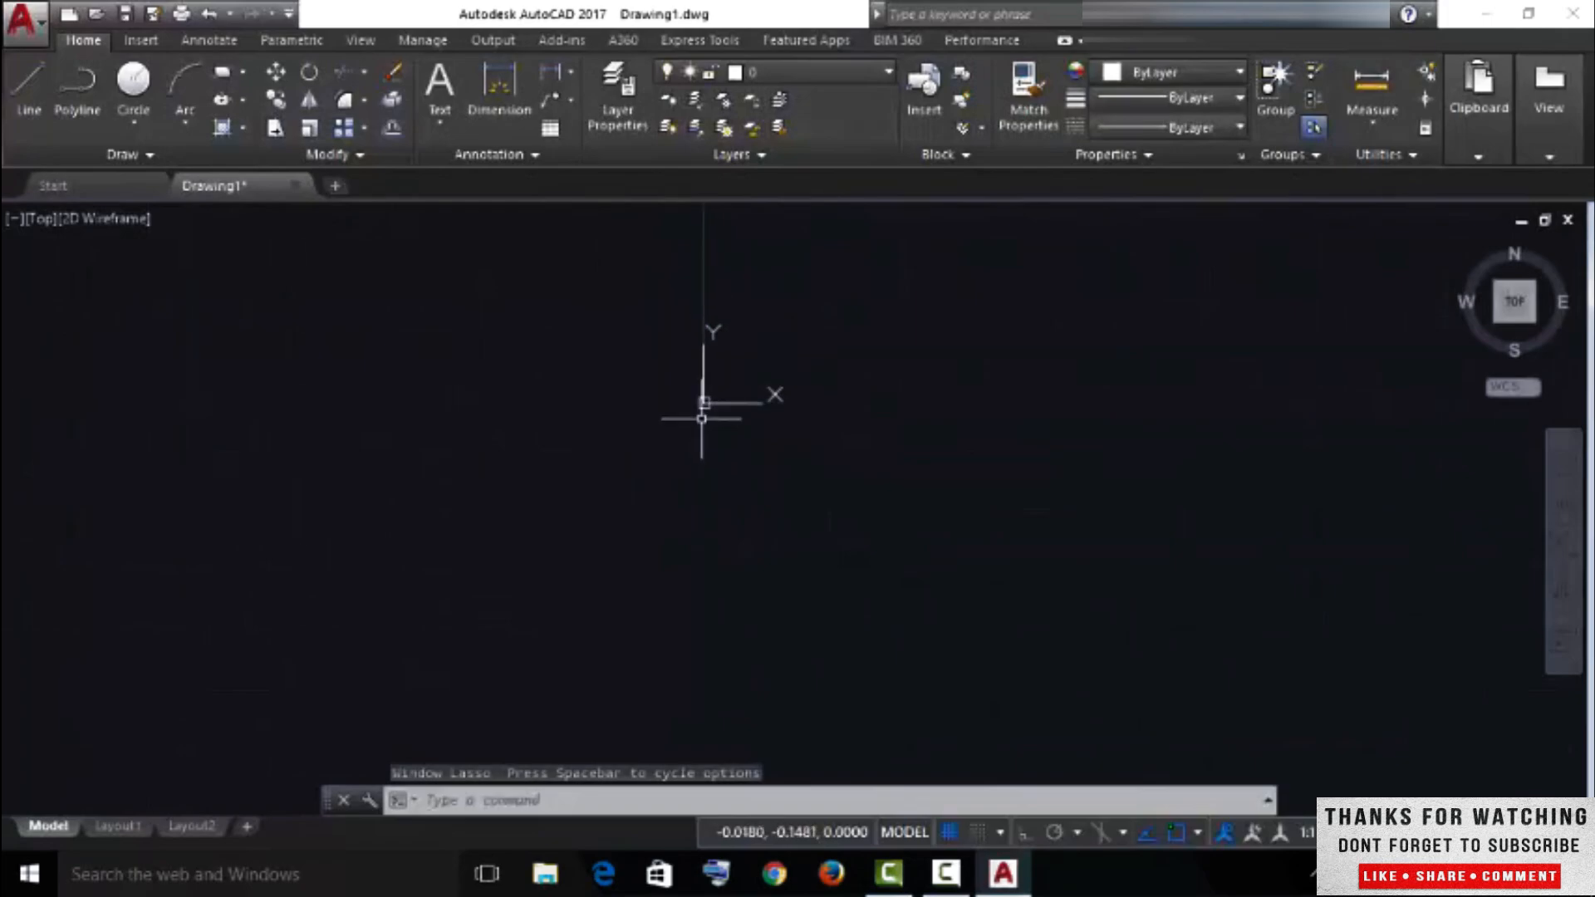
# - Draw a line from the origin 0,0 to the point 5,8 using absolute coordinates
pyautogui.moveTo(819, 335); pyautogui.dragTo(731, 523, button='middle')
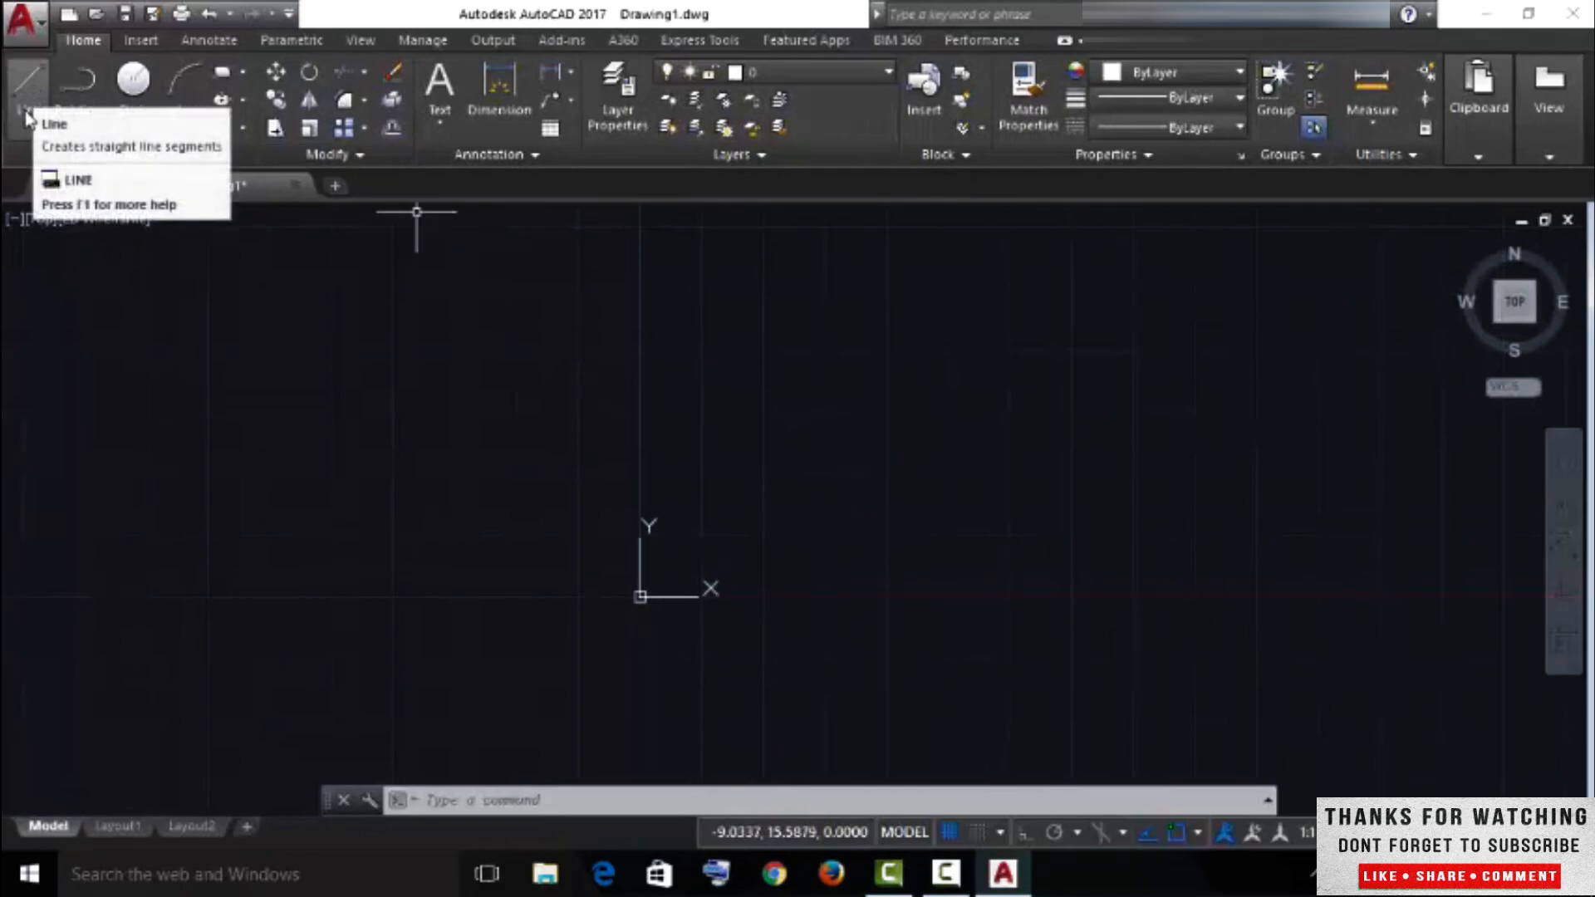
pyautogui.click(499, 799)
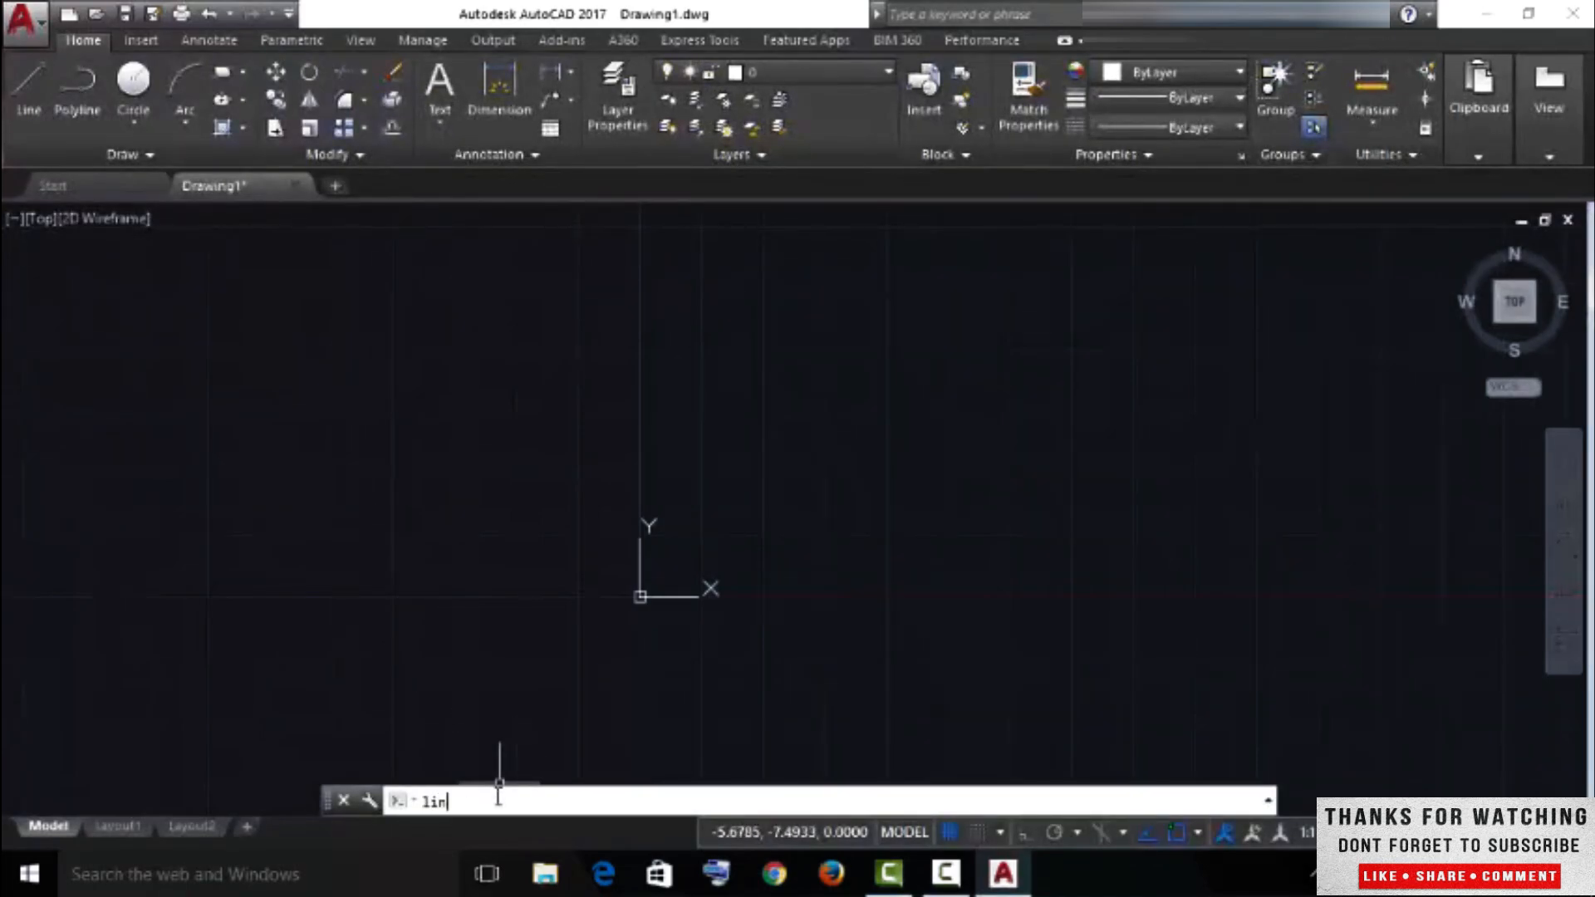
pyautogui.write('line')
pyautogui.press('Return')
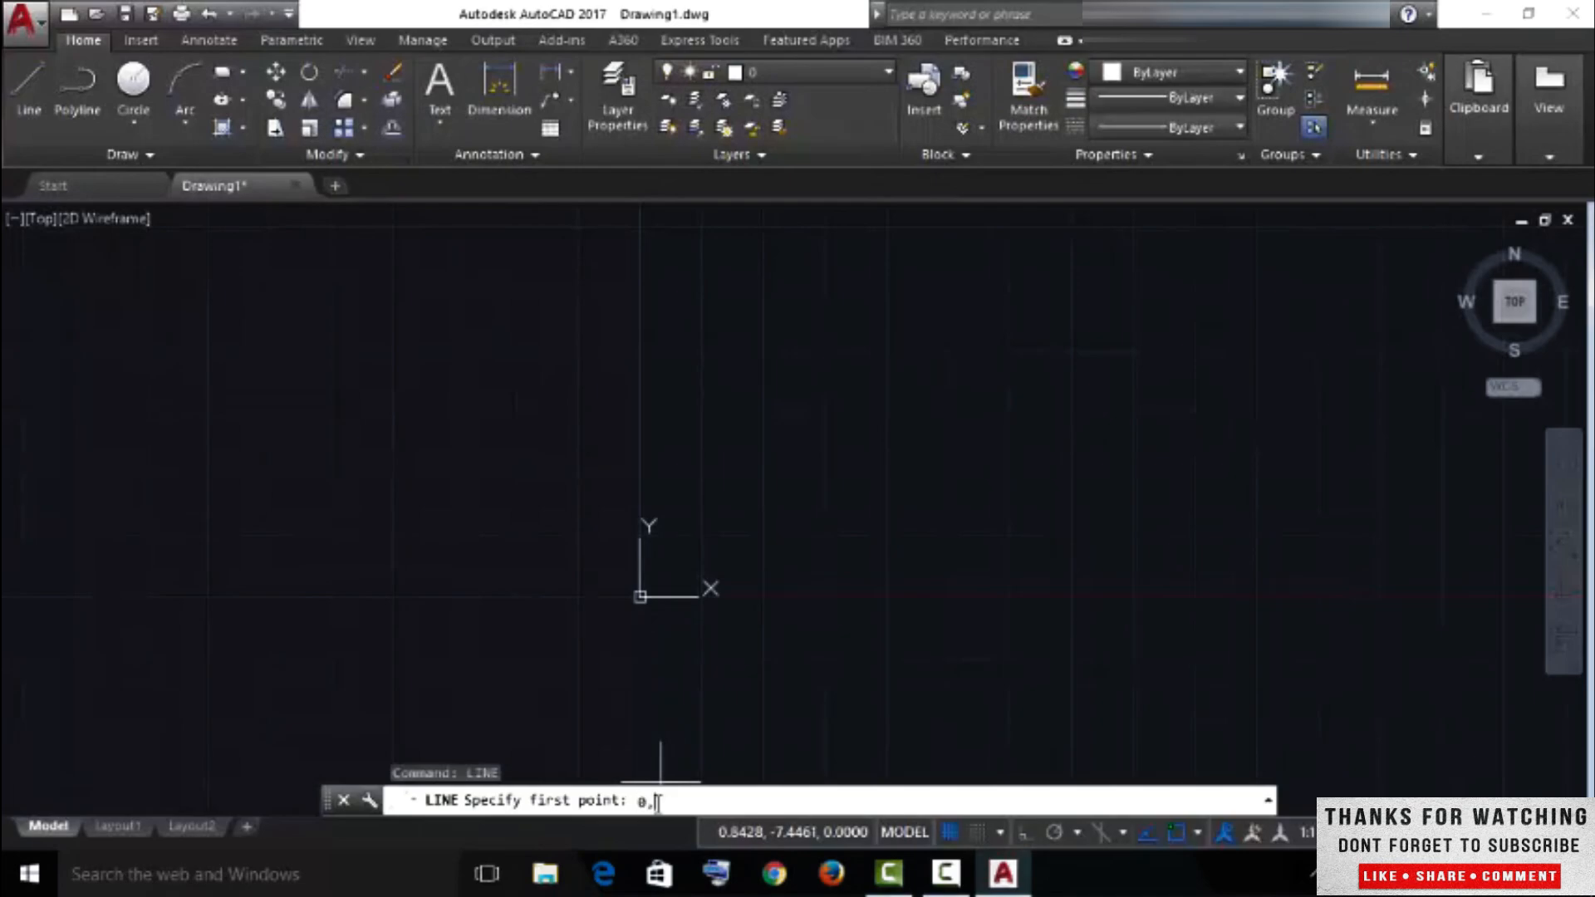
pyautogui.write('0')
pyautogui.press('Return')
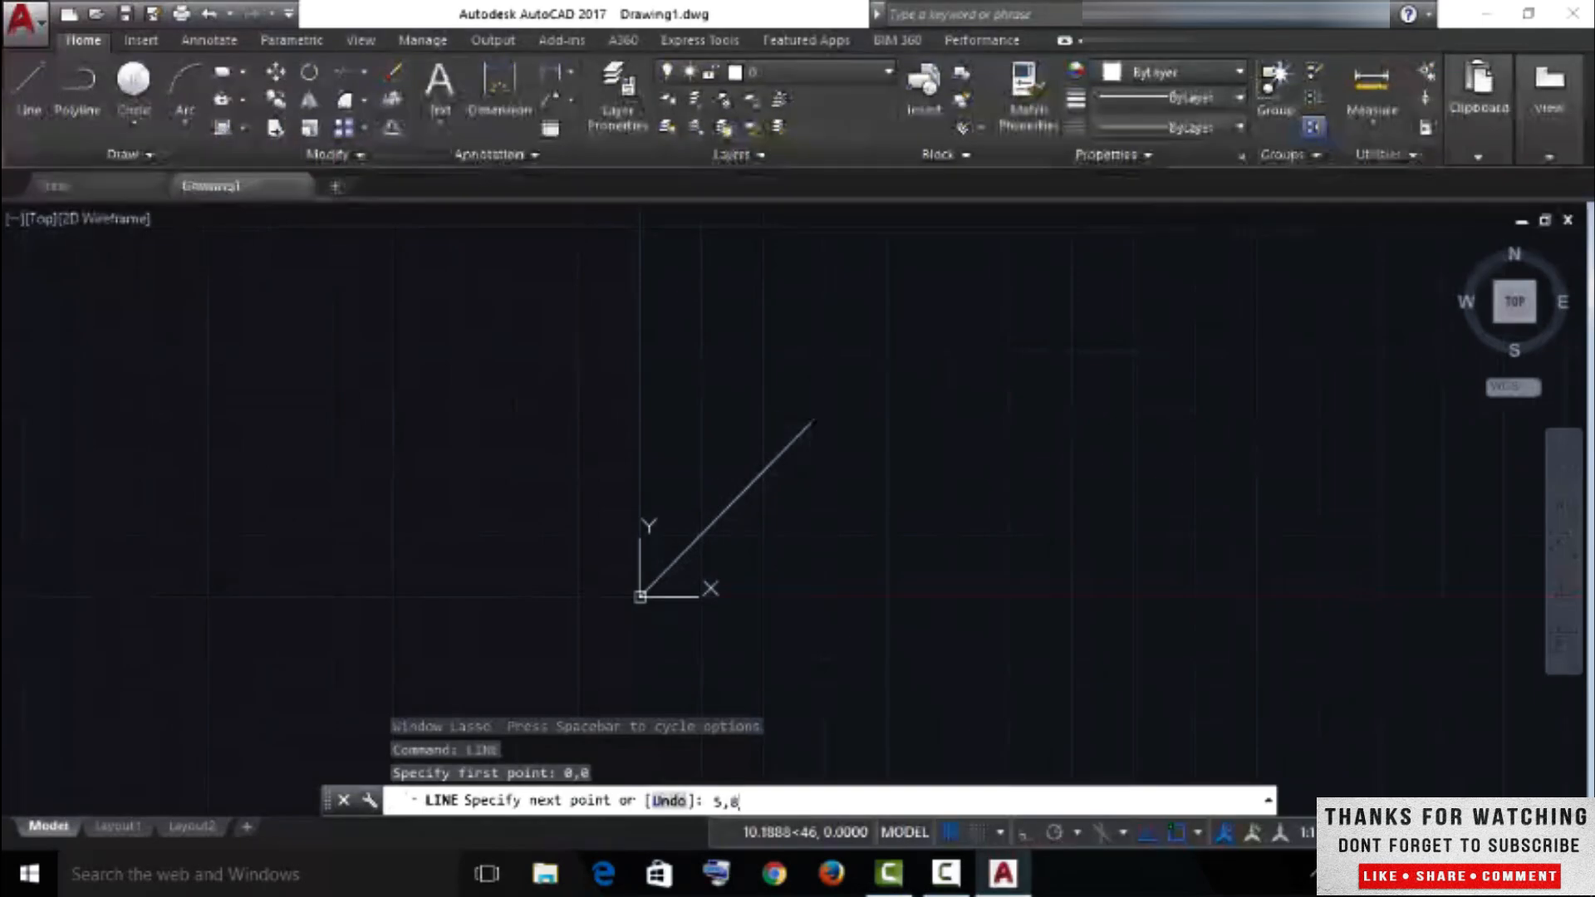
pyautogui.press('Return')
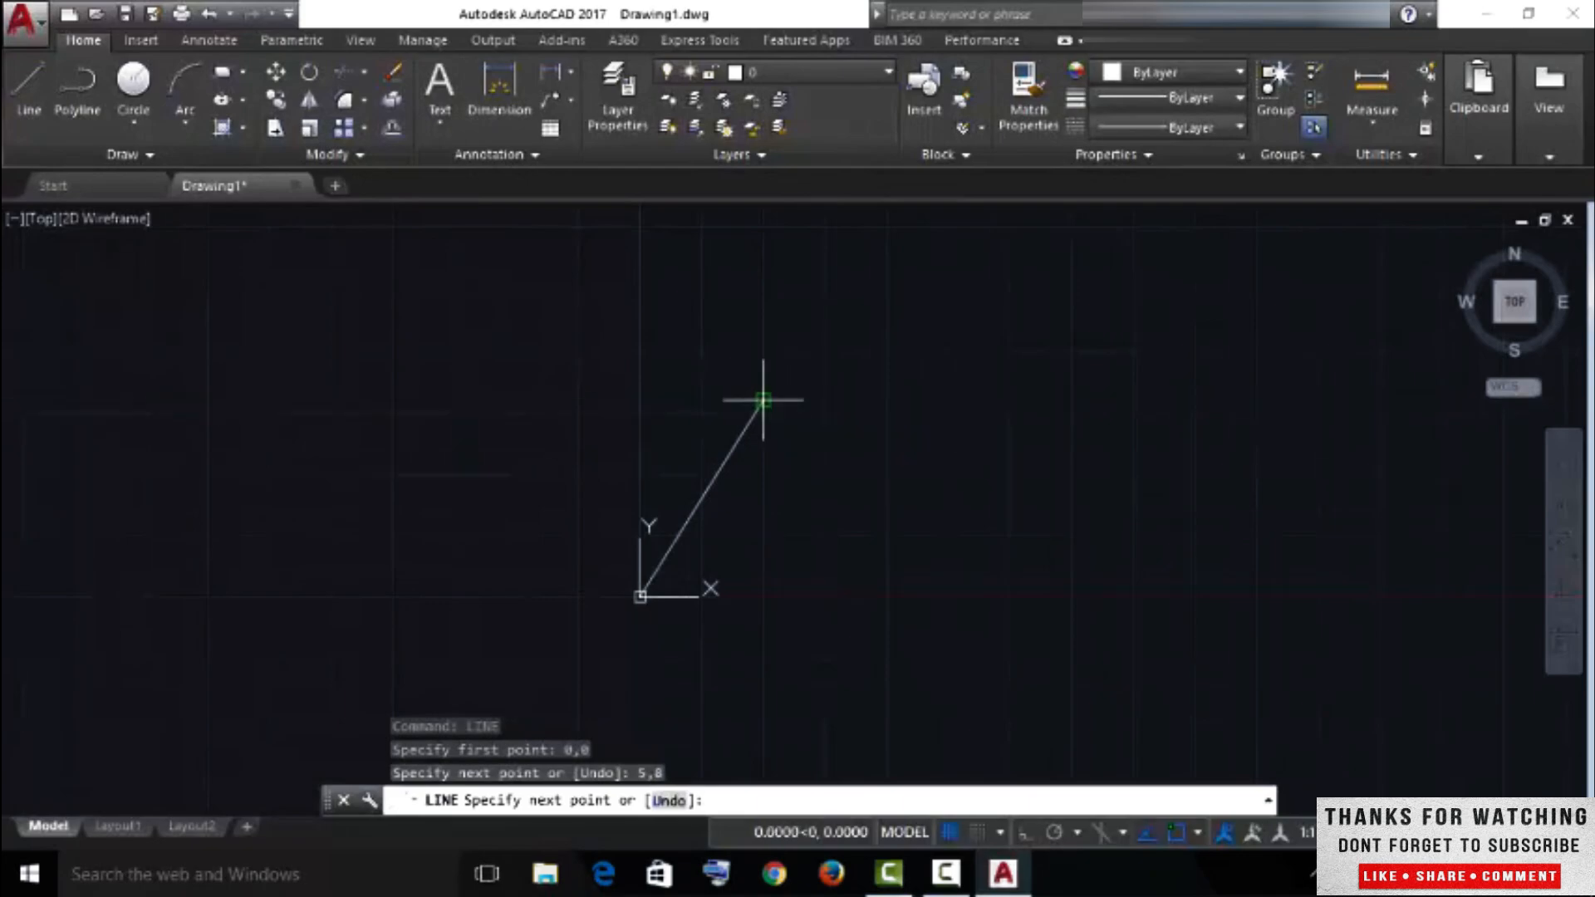
pyautogui.press('Return')
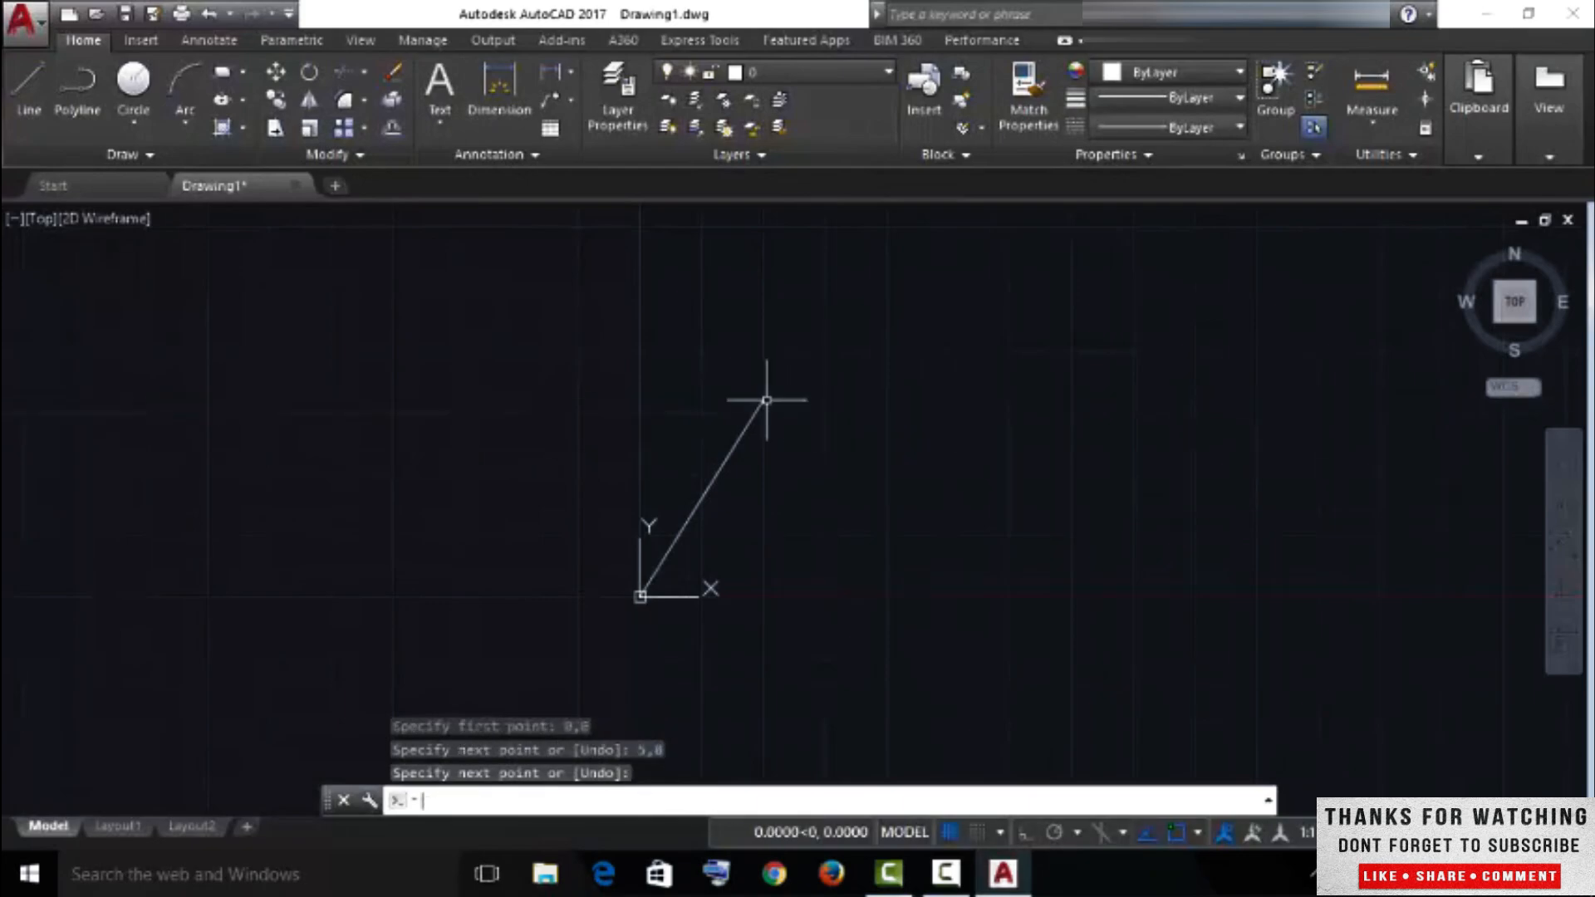
# - Select the slanted line and examine its endpoint and midpoint grips, checking the coordinate display and the status bar customization options
pyautogui.scroll(4, 773, 503)
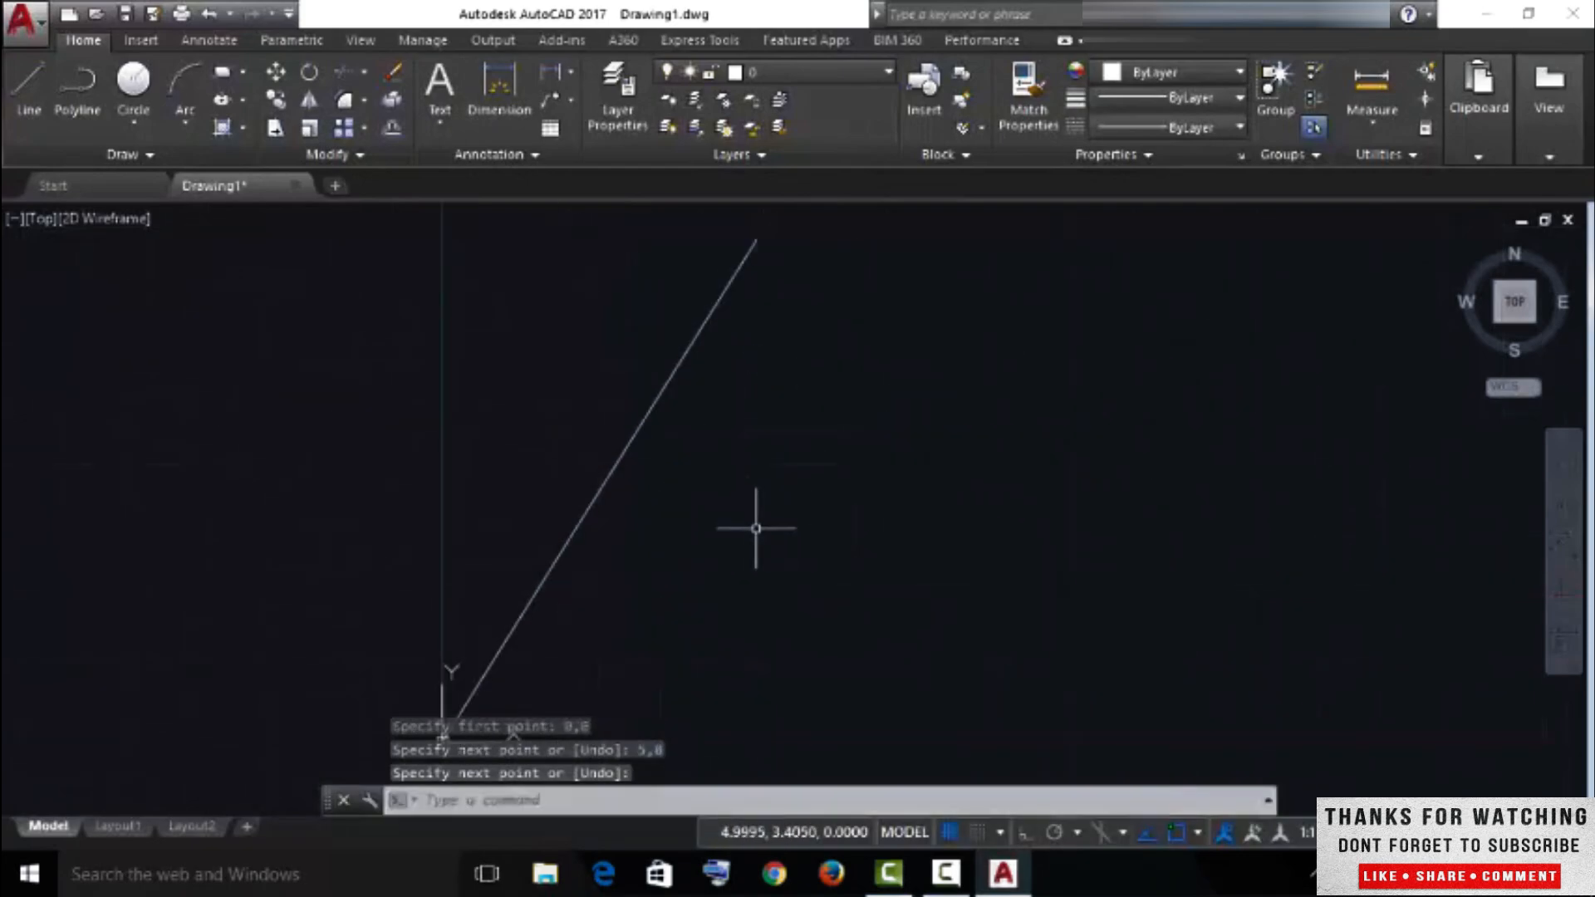
pyautogui.scroll(-2, 755, 529)
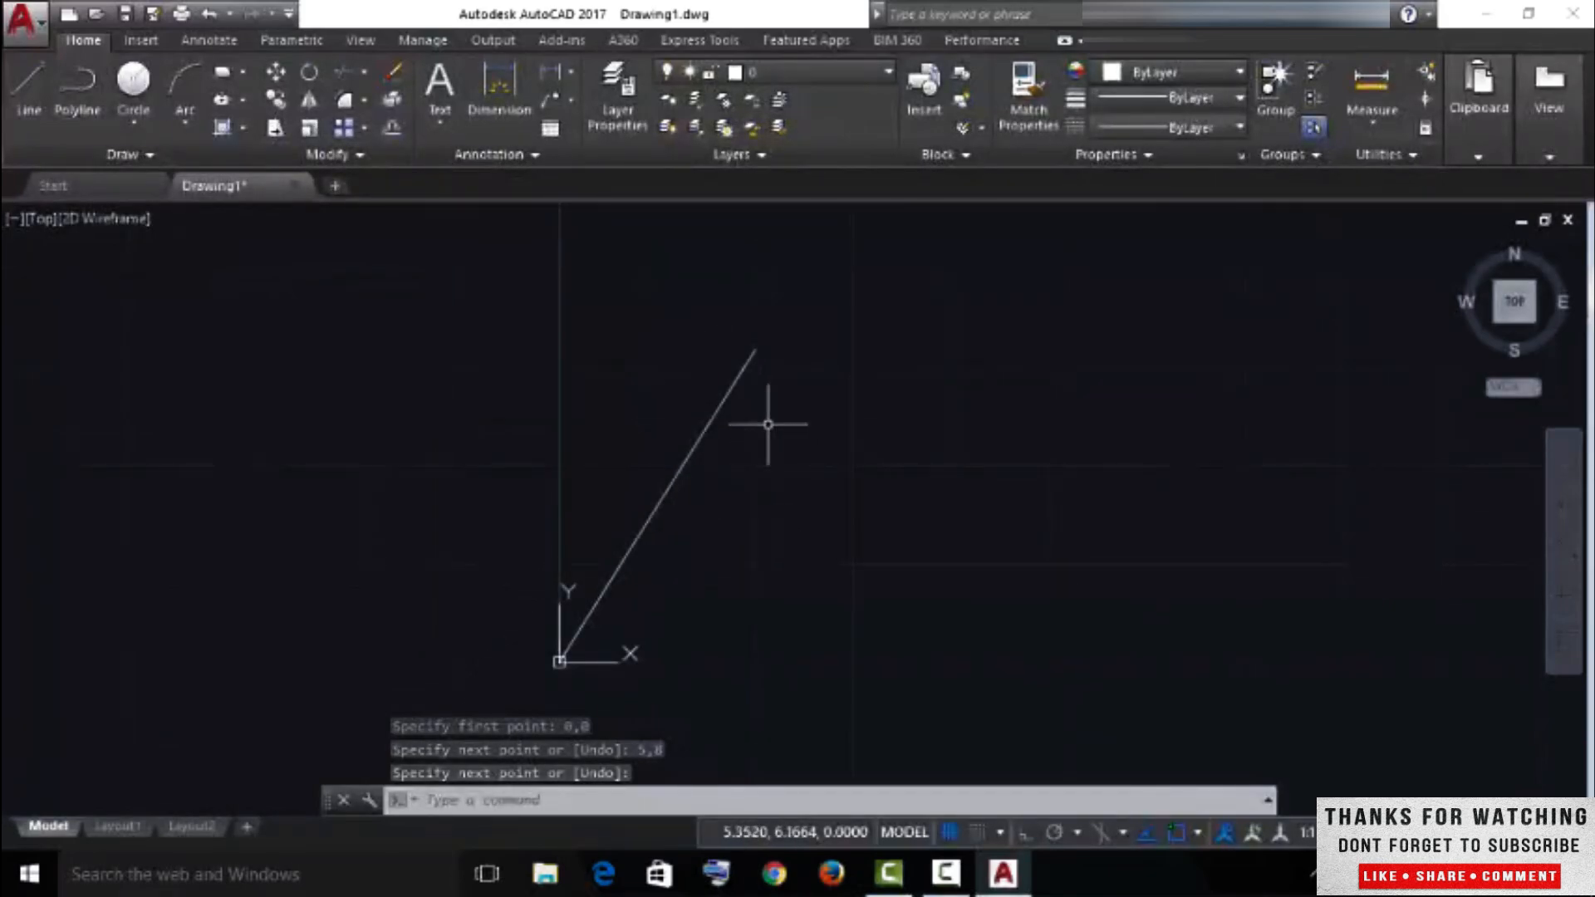
pyautogui.click(570, 646)
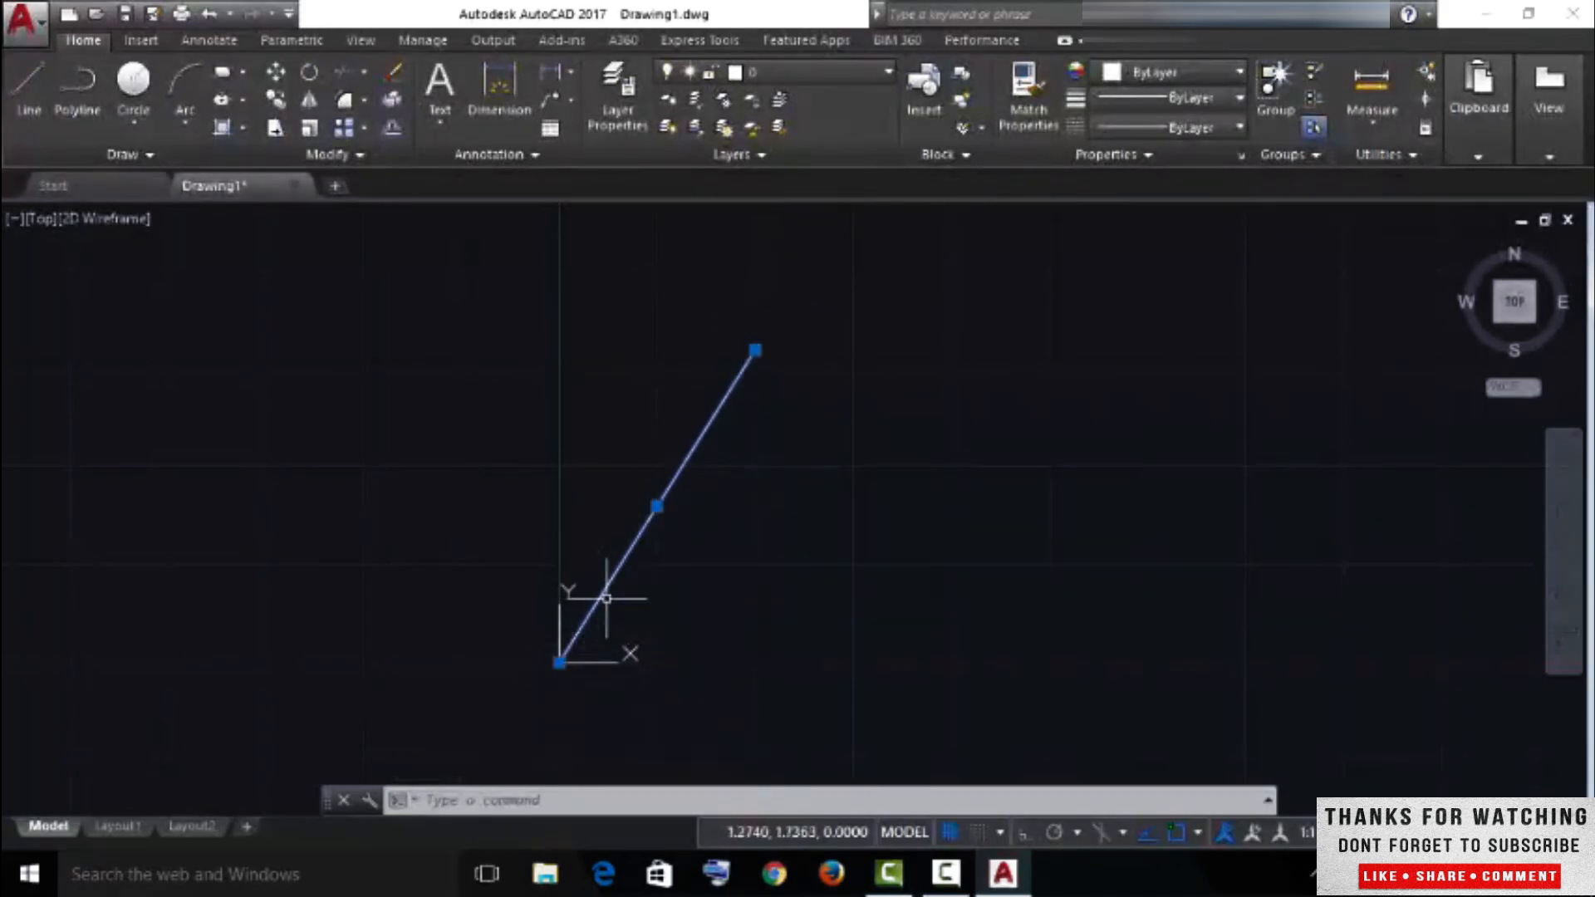
pyautogui.moveTo(559, 663)
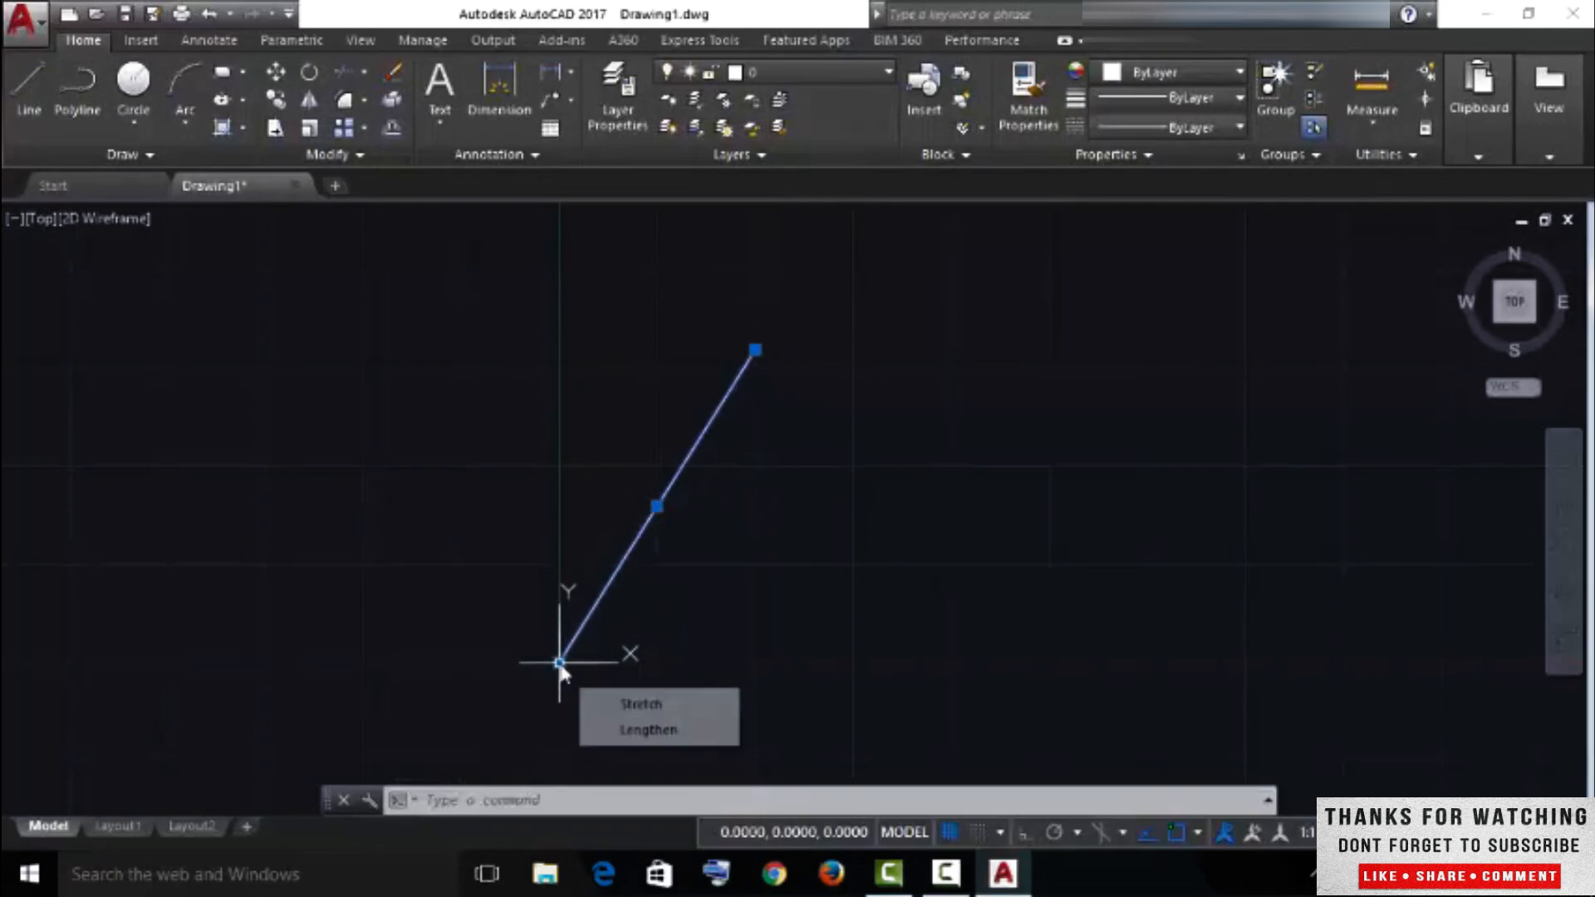
pyautogui.moveTo(755, 350)
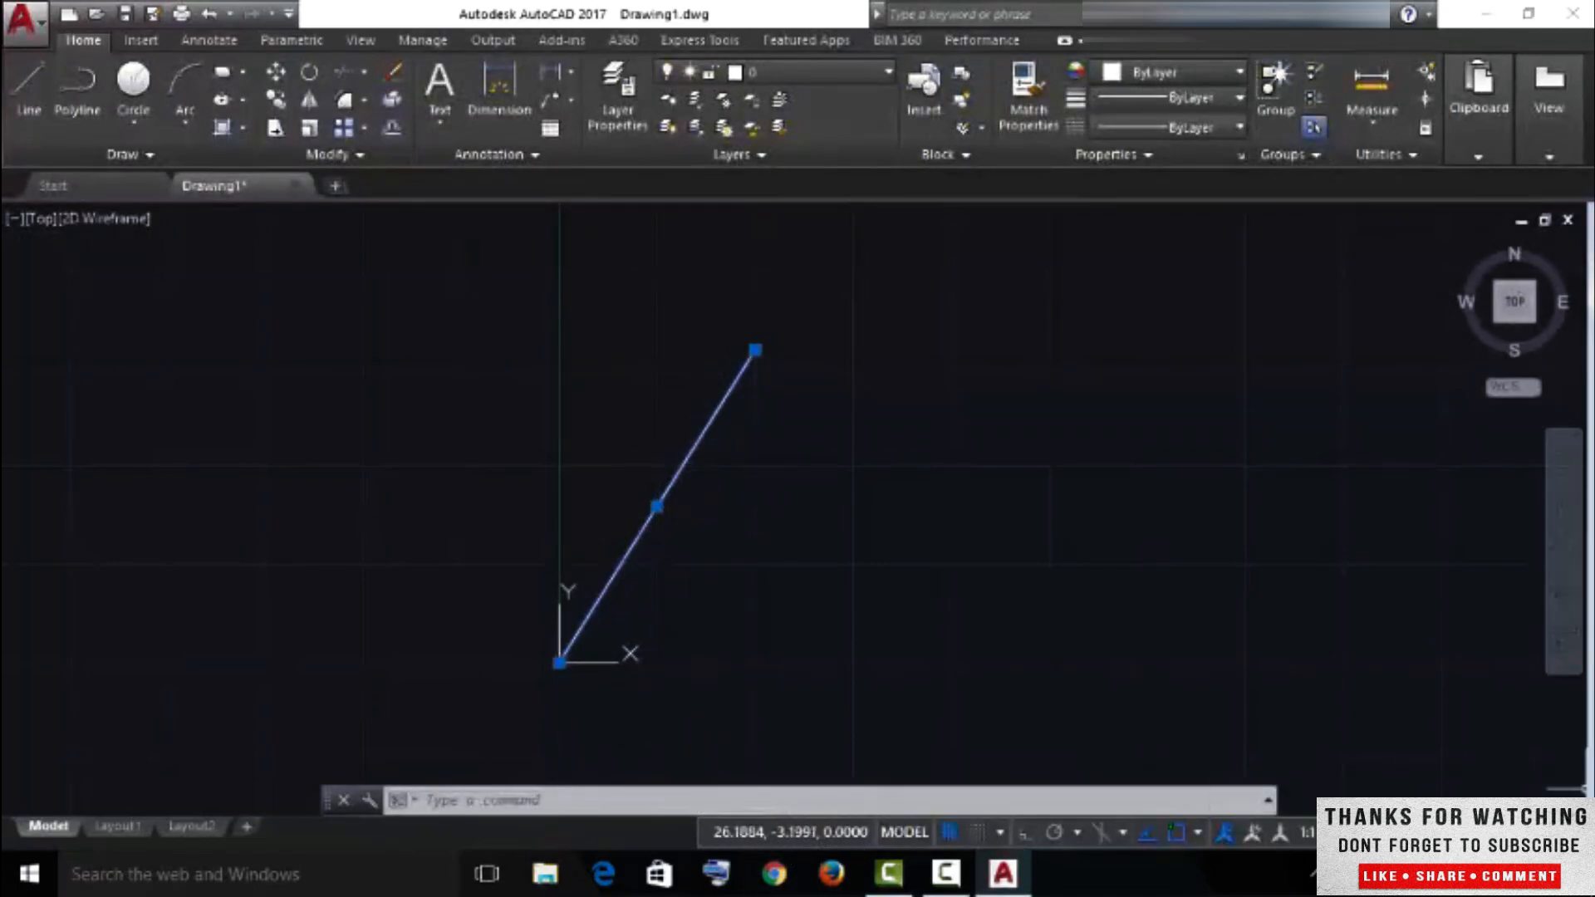
pyautogui.click(1578, 832)
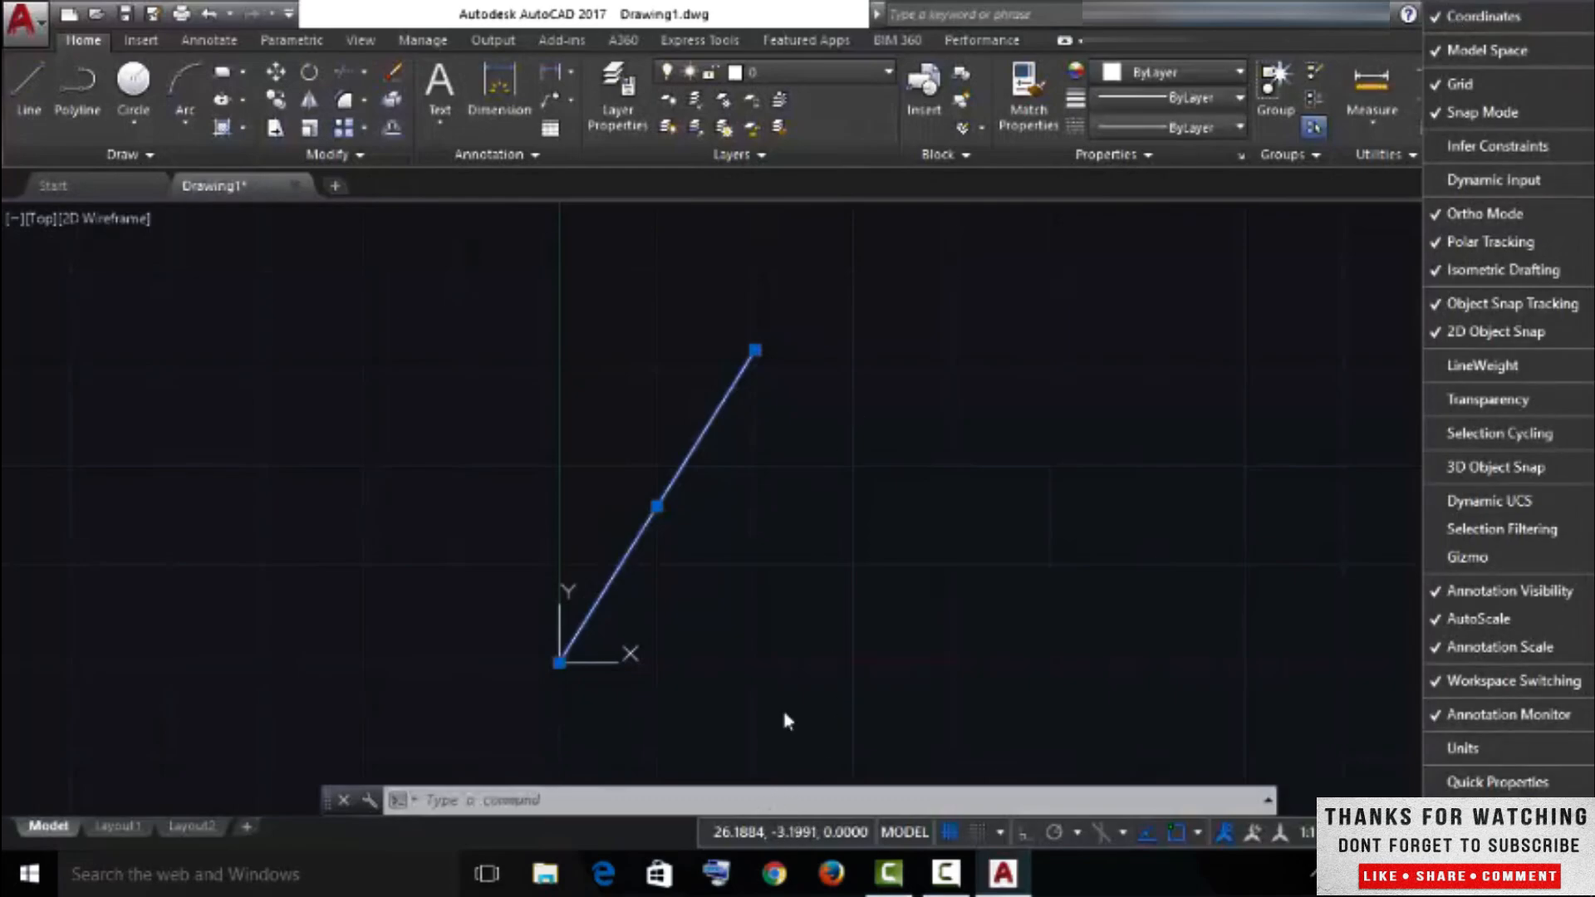
pyautogui.click(556, 663)
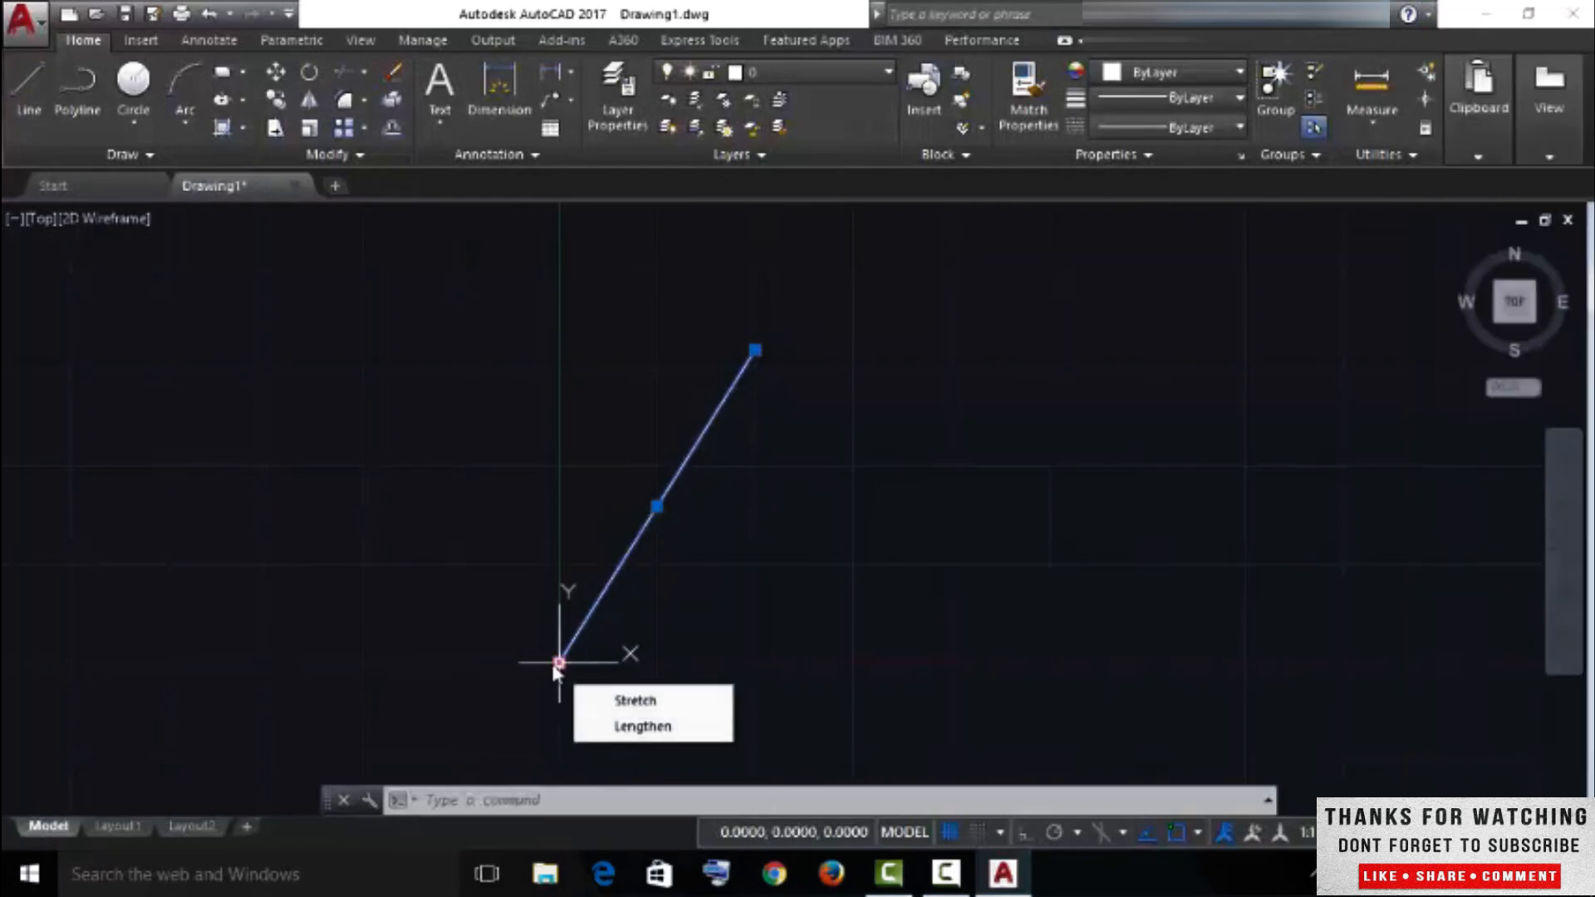
pyautogui.click(559, 663)
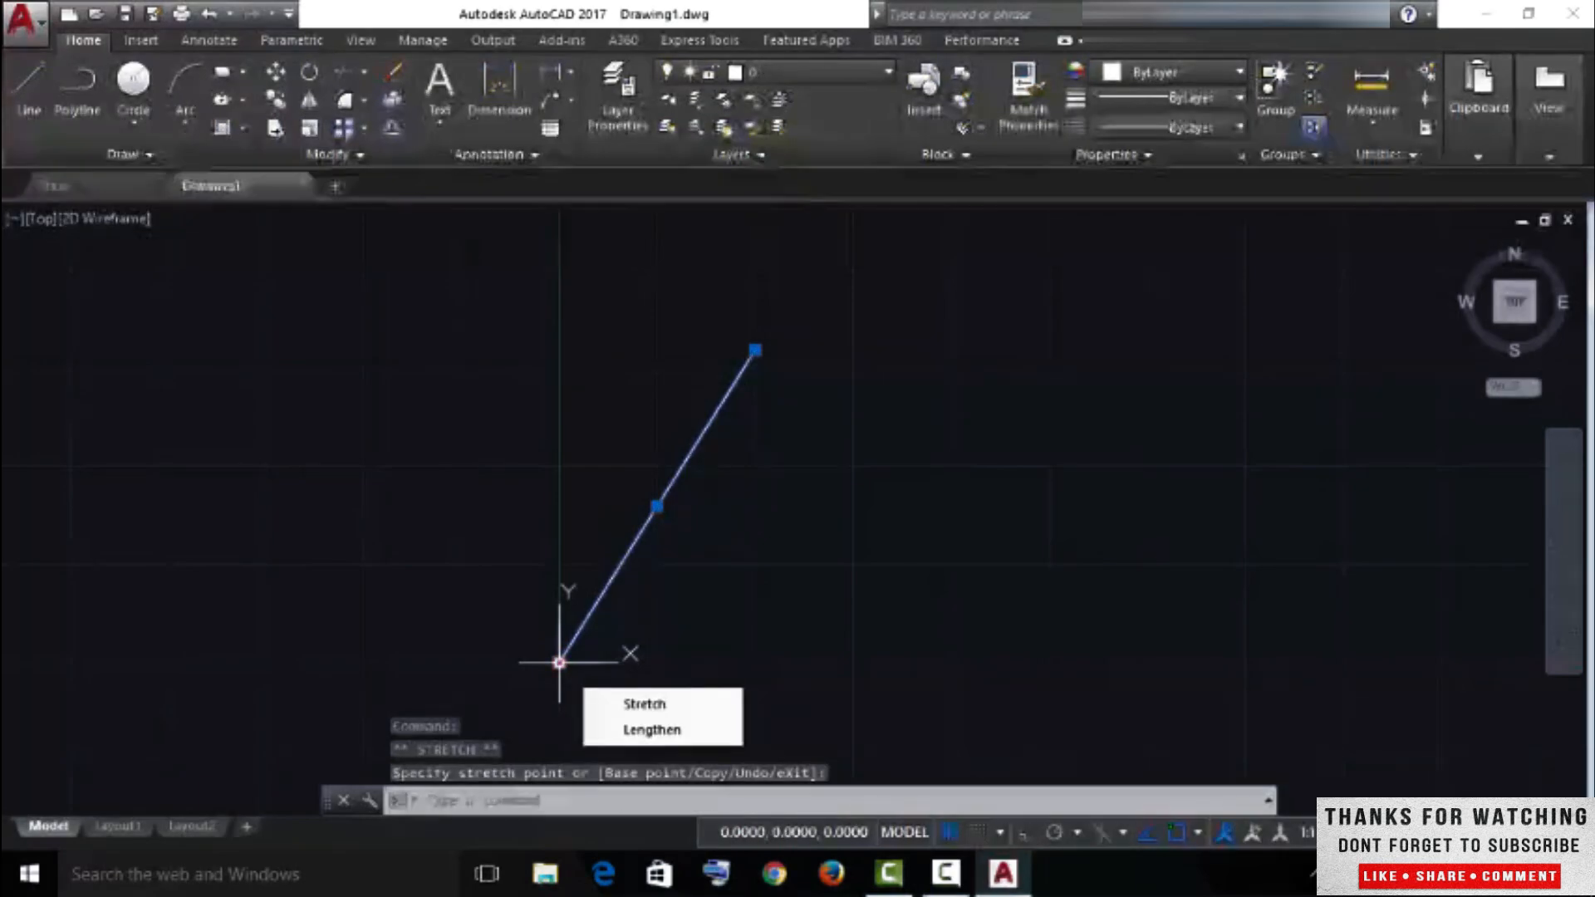
pyautogui.click(657, 506)
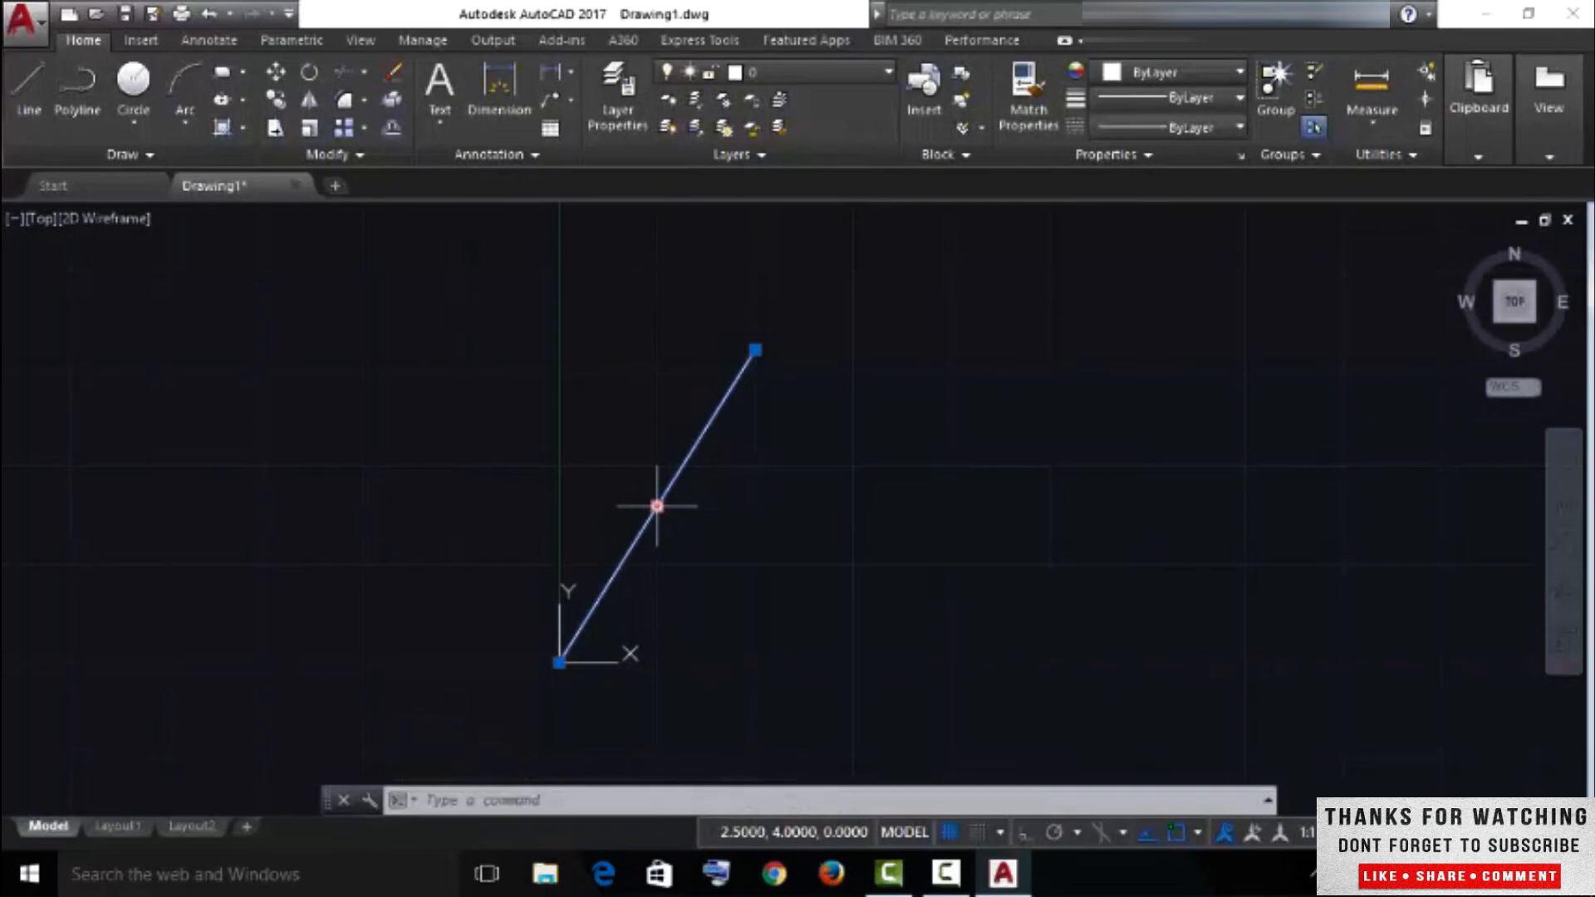
pyautogui.moveTo(755, 350)
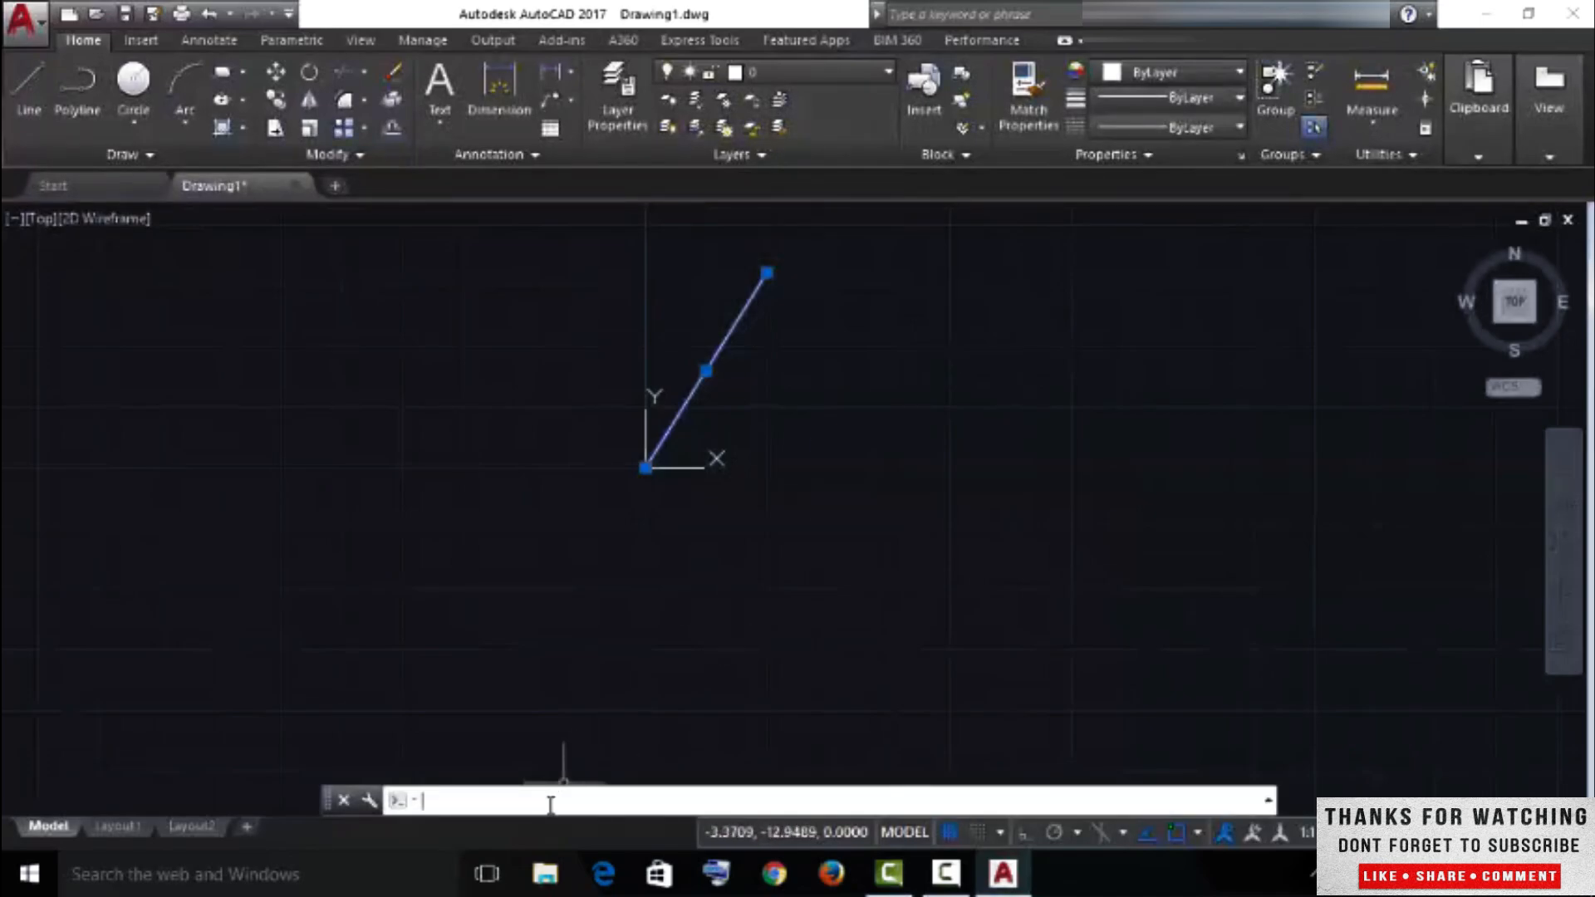
# - Draw a line from the origin 0,0 to a freely picked point below and left of it, at about -2.6,-2.5
pyautogui.write('line')
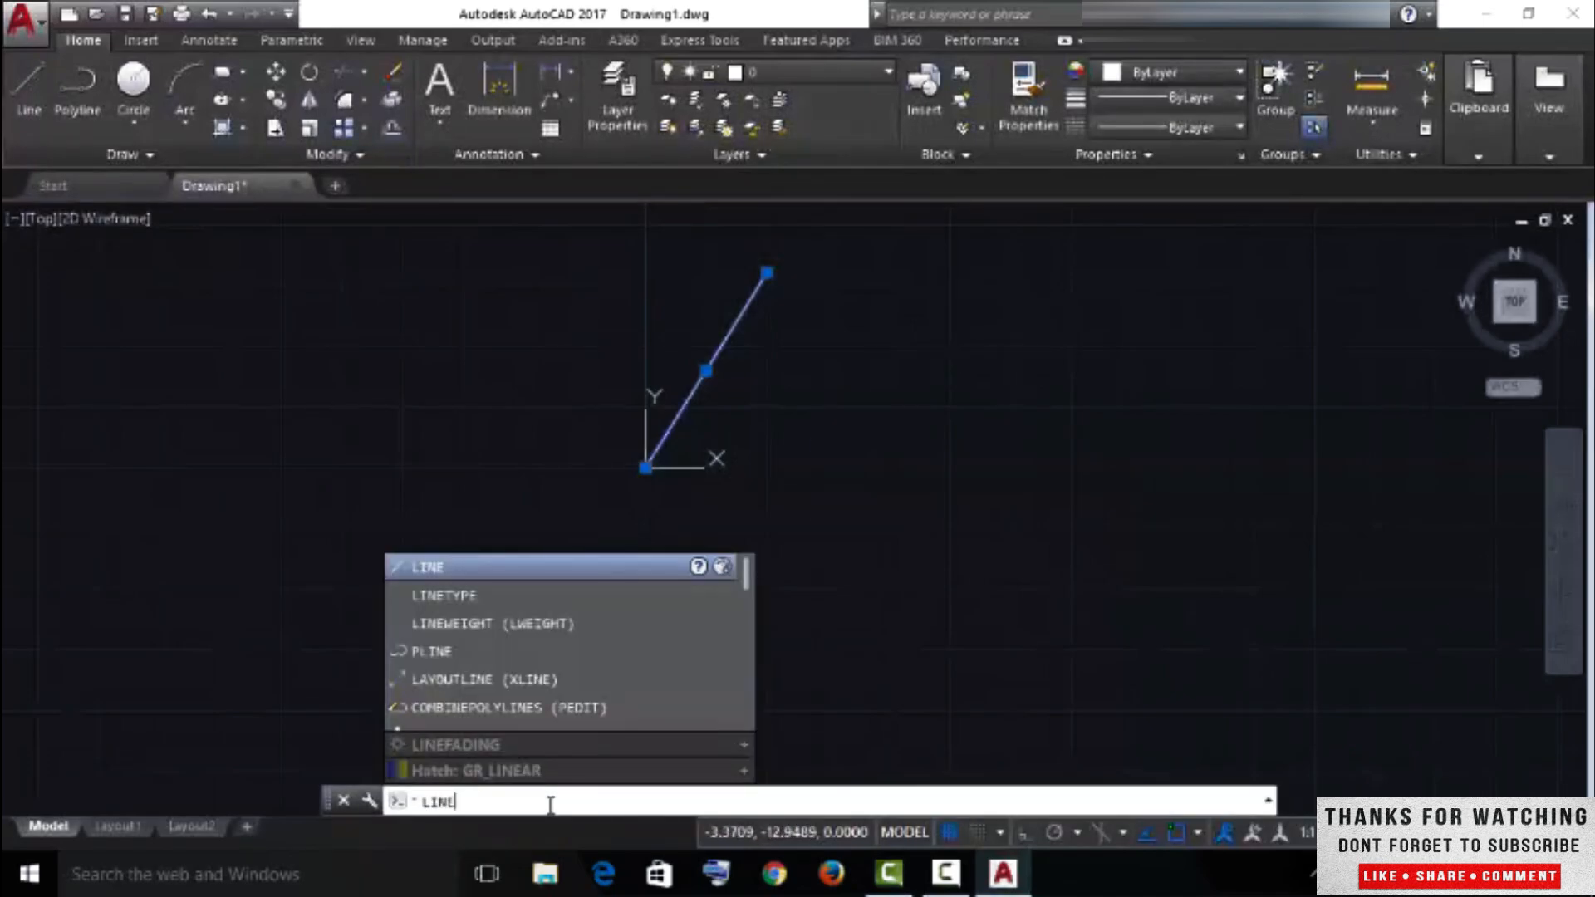
pyautogui.press('Return')
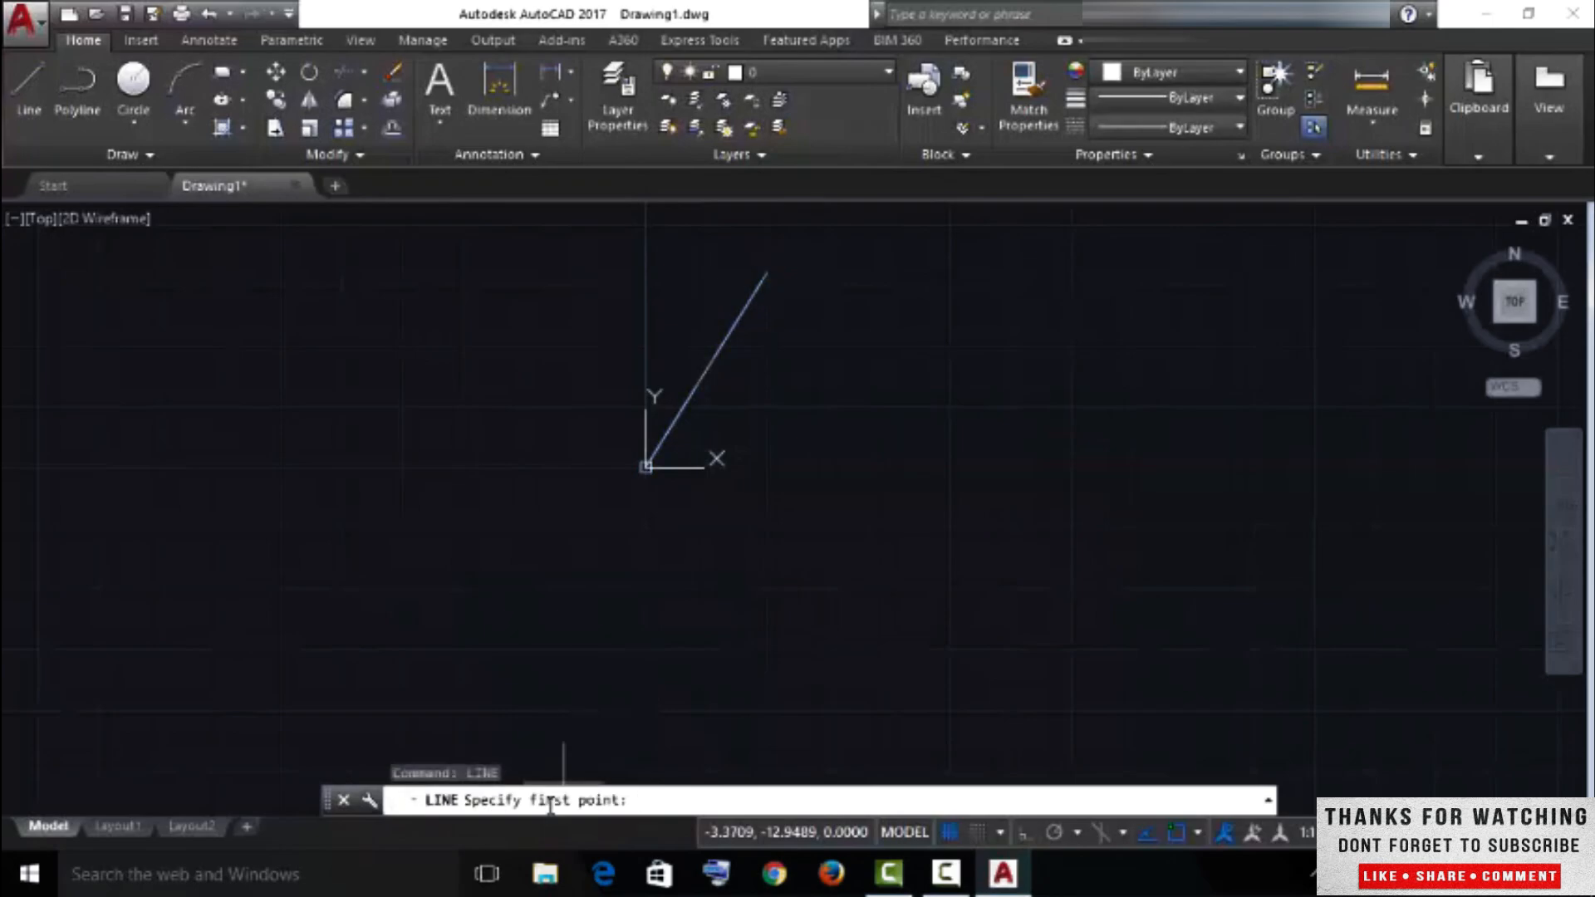
pyautogui.write('@')
pyautogui.write(',0')
pyautogui.press('Return')
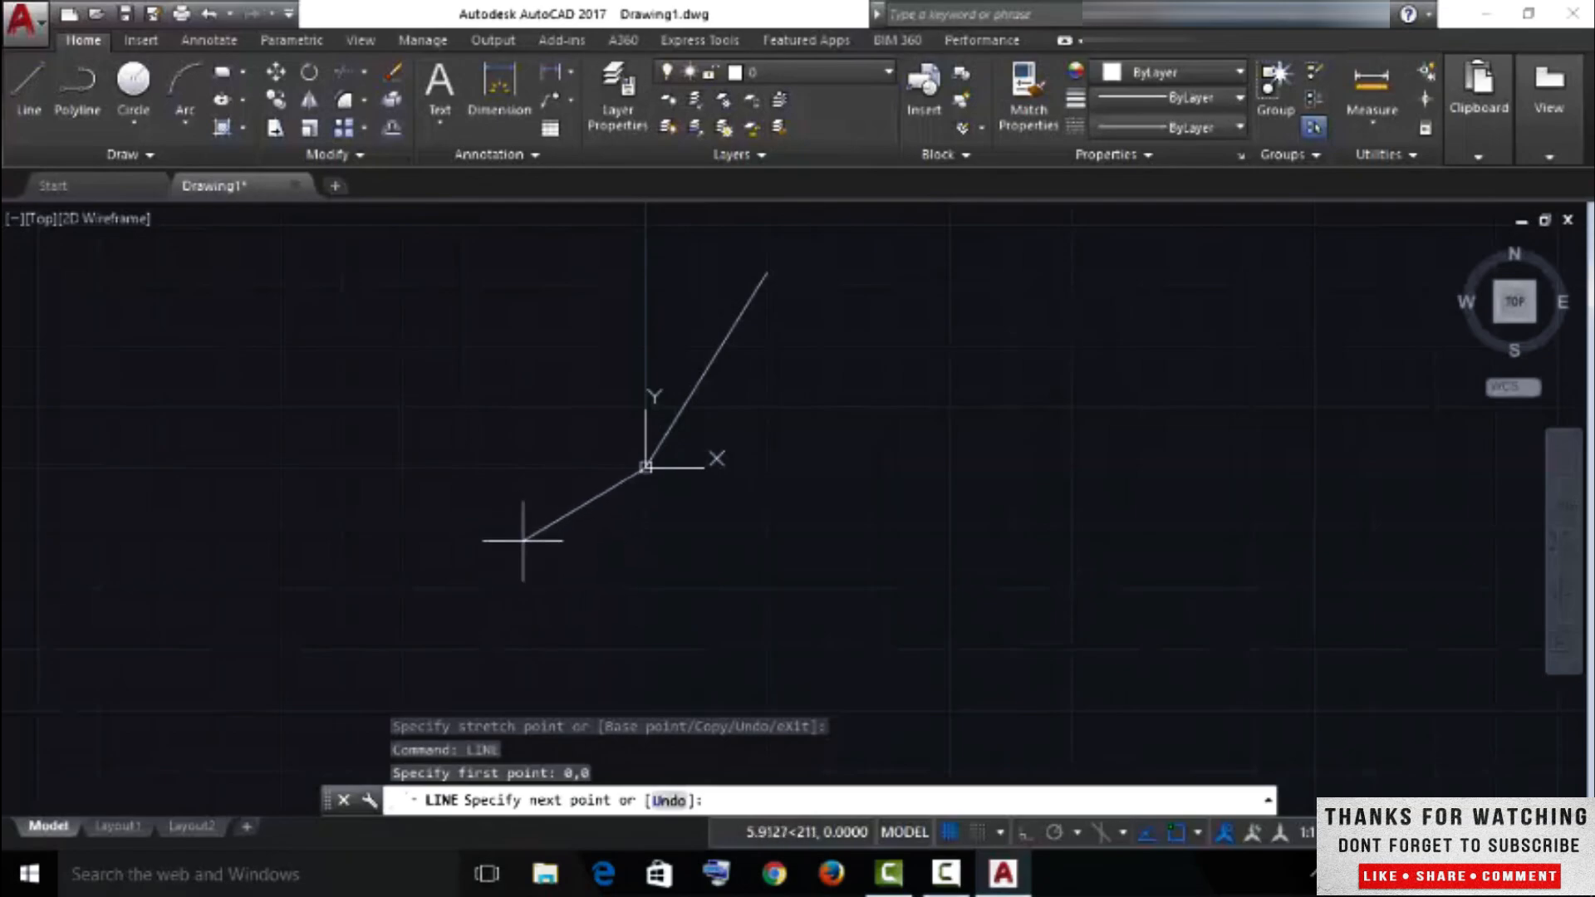
pyautogui.click(582, 528)
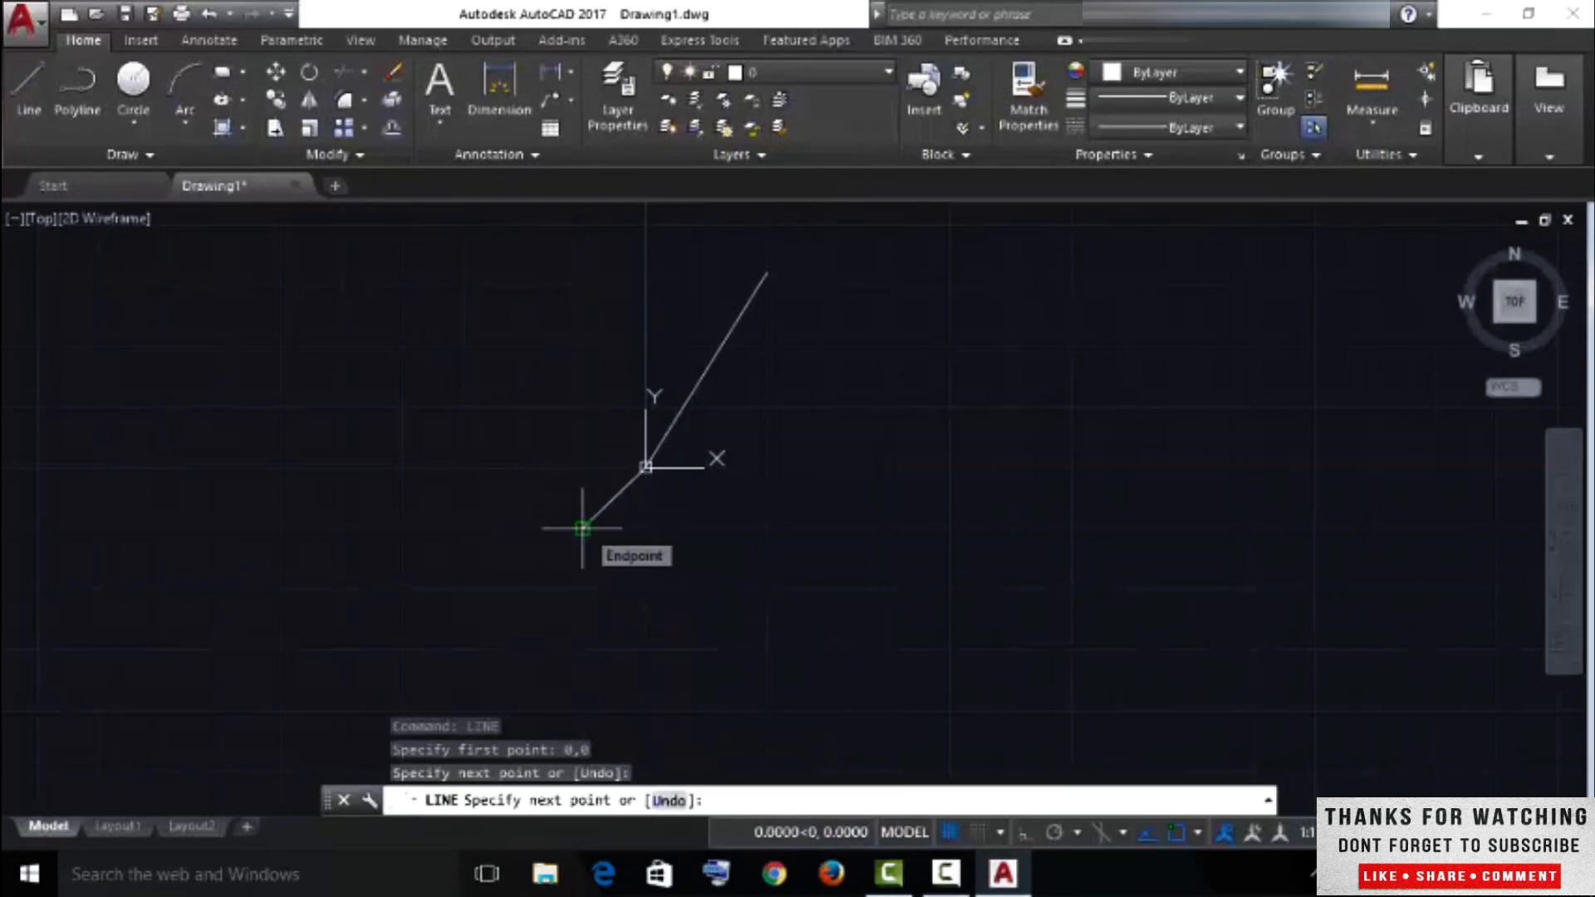
pyautogui.press('Return')
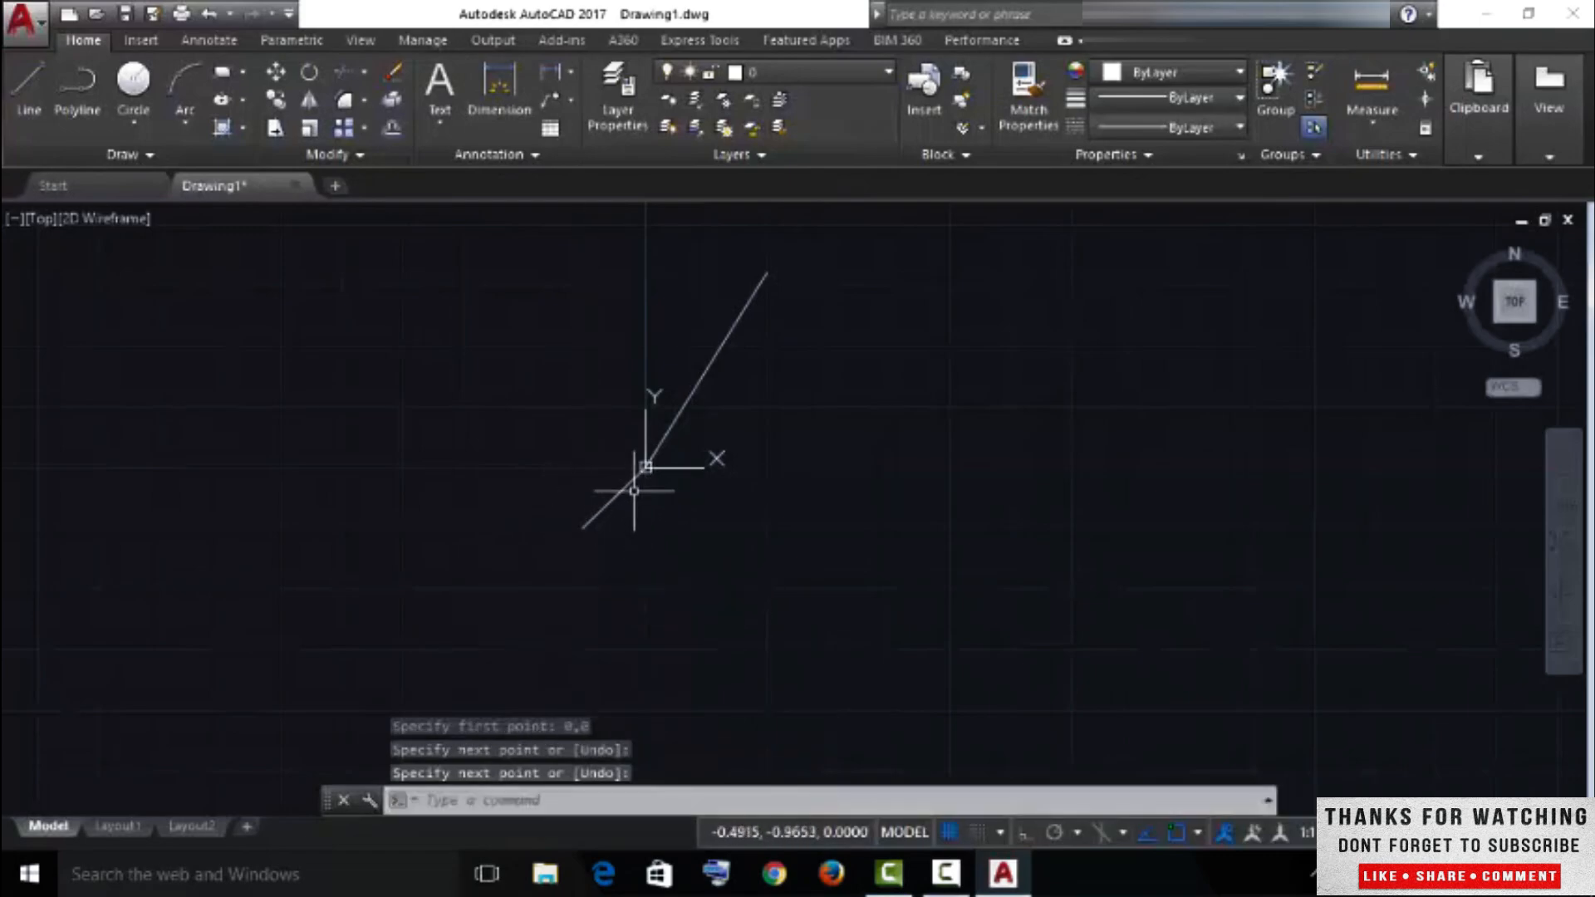
# - Inspect the coordinates at the freehand line's endpoint and midpoint grips and erase that line
pyautogui.scroll(2, 600, 511)
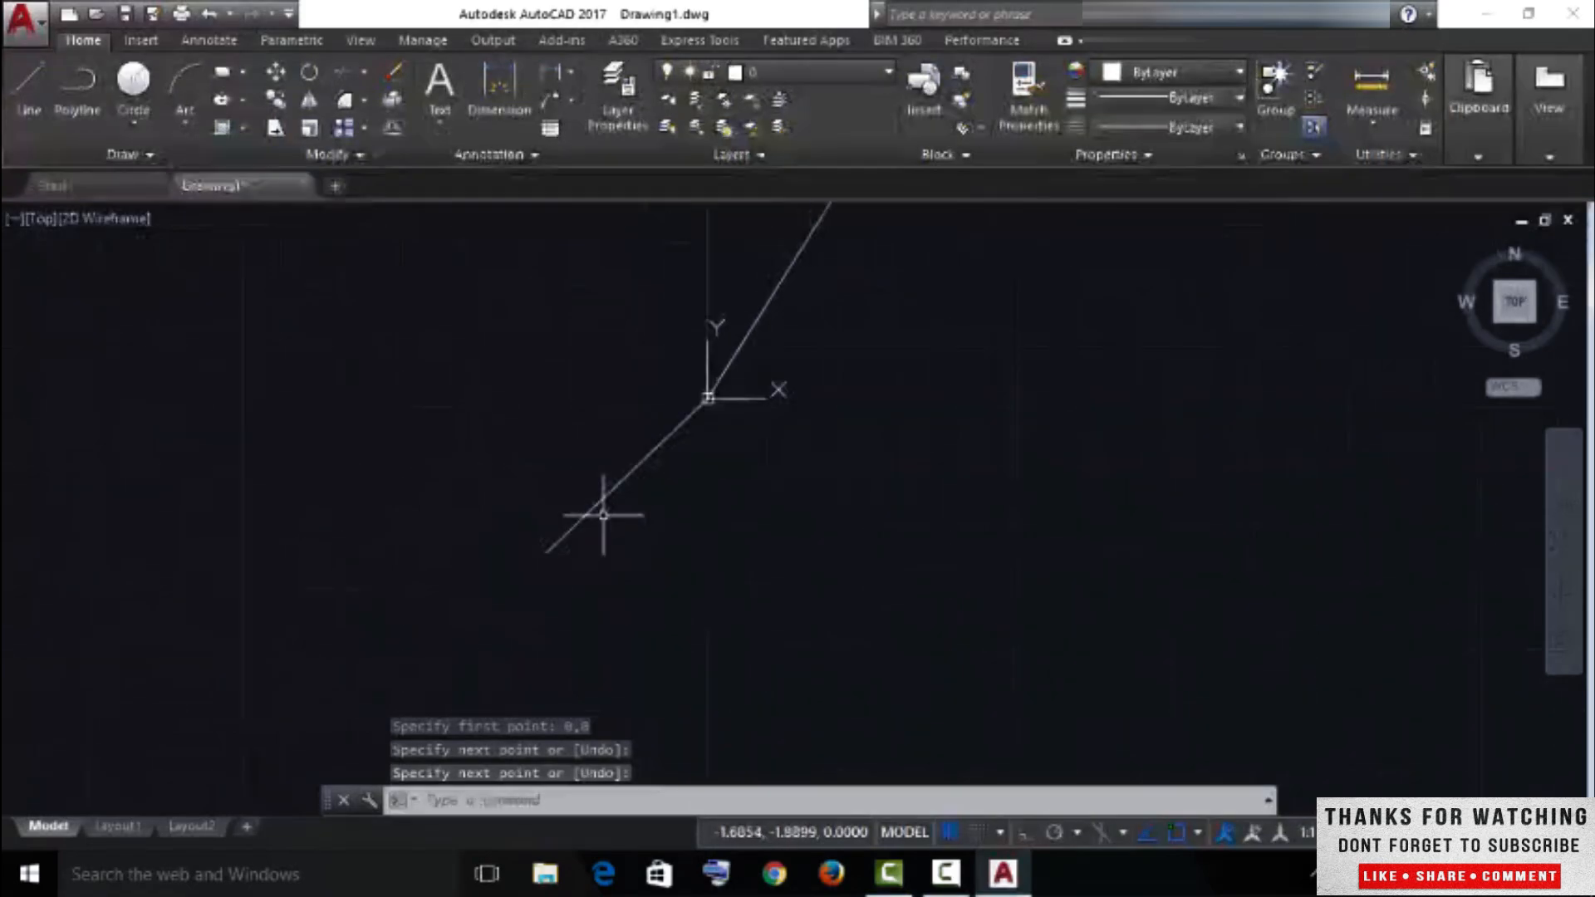
pyautogui.click(636, 466)
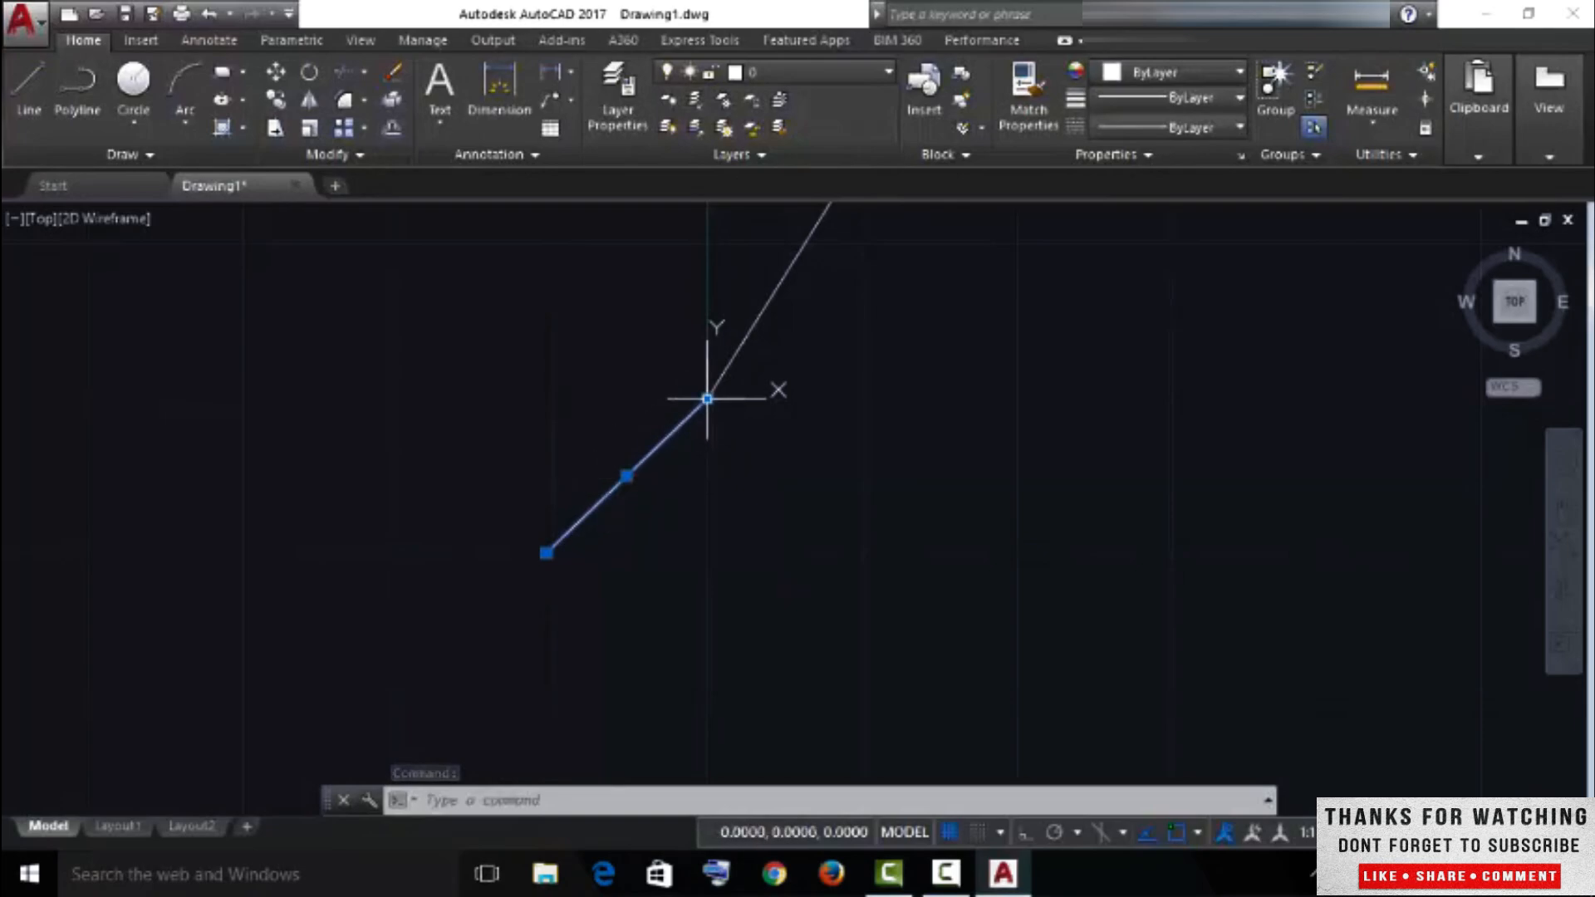
pyautogui.moveTo(707, 399)
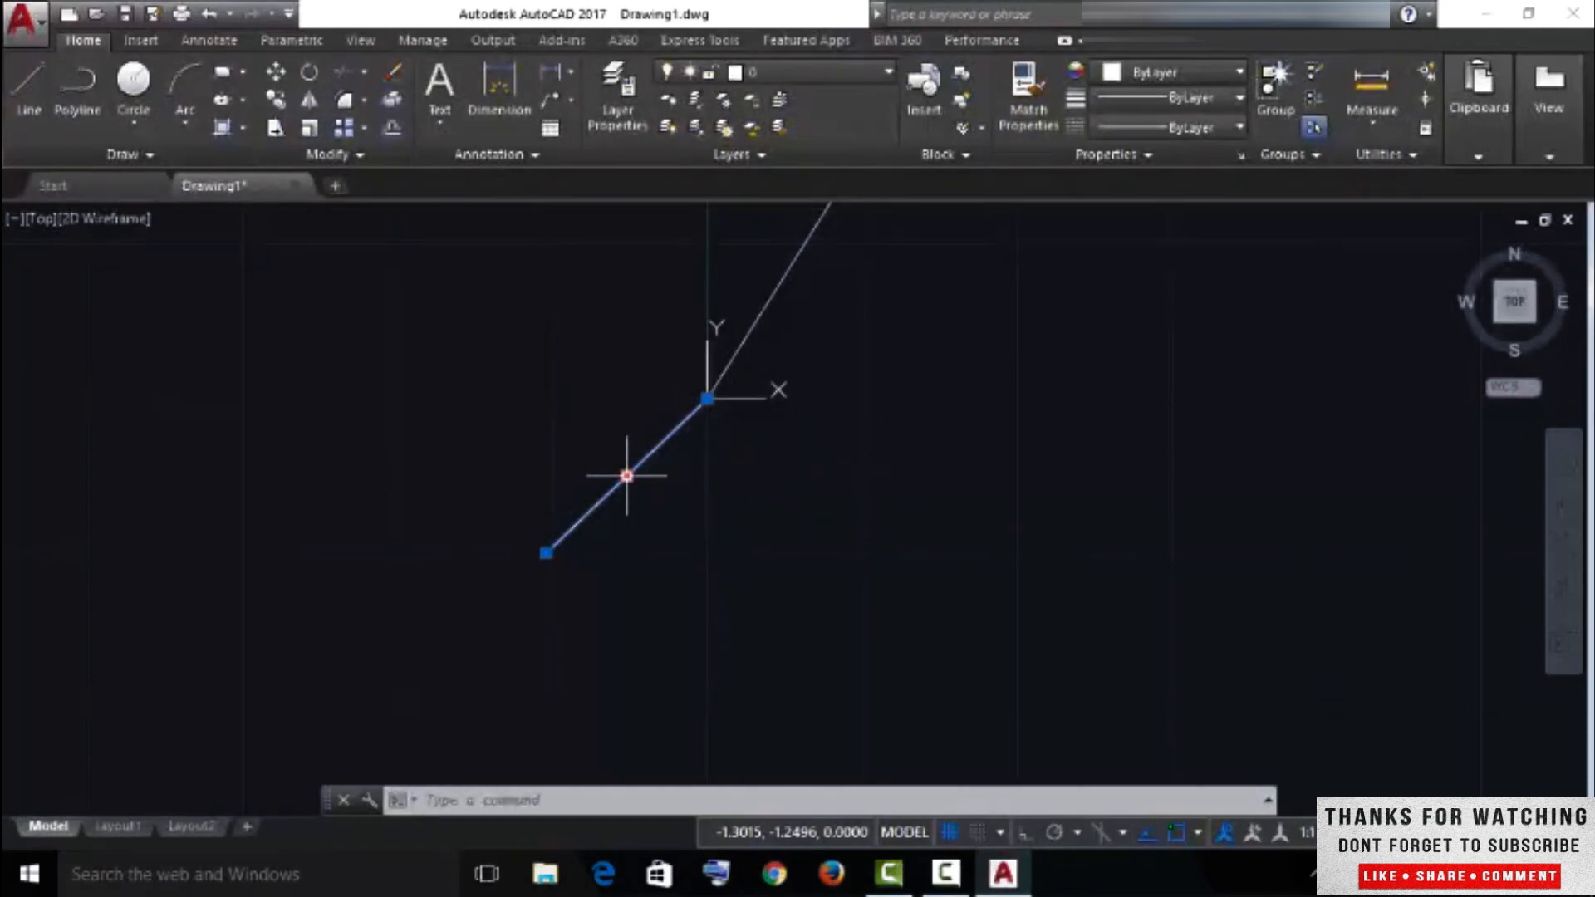
pyautogui.moveTo(546, 552)
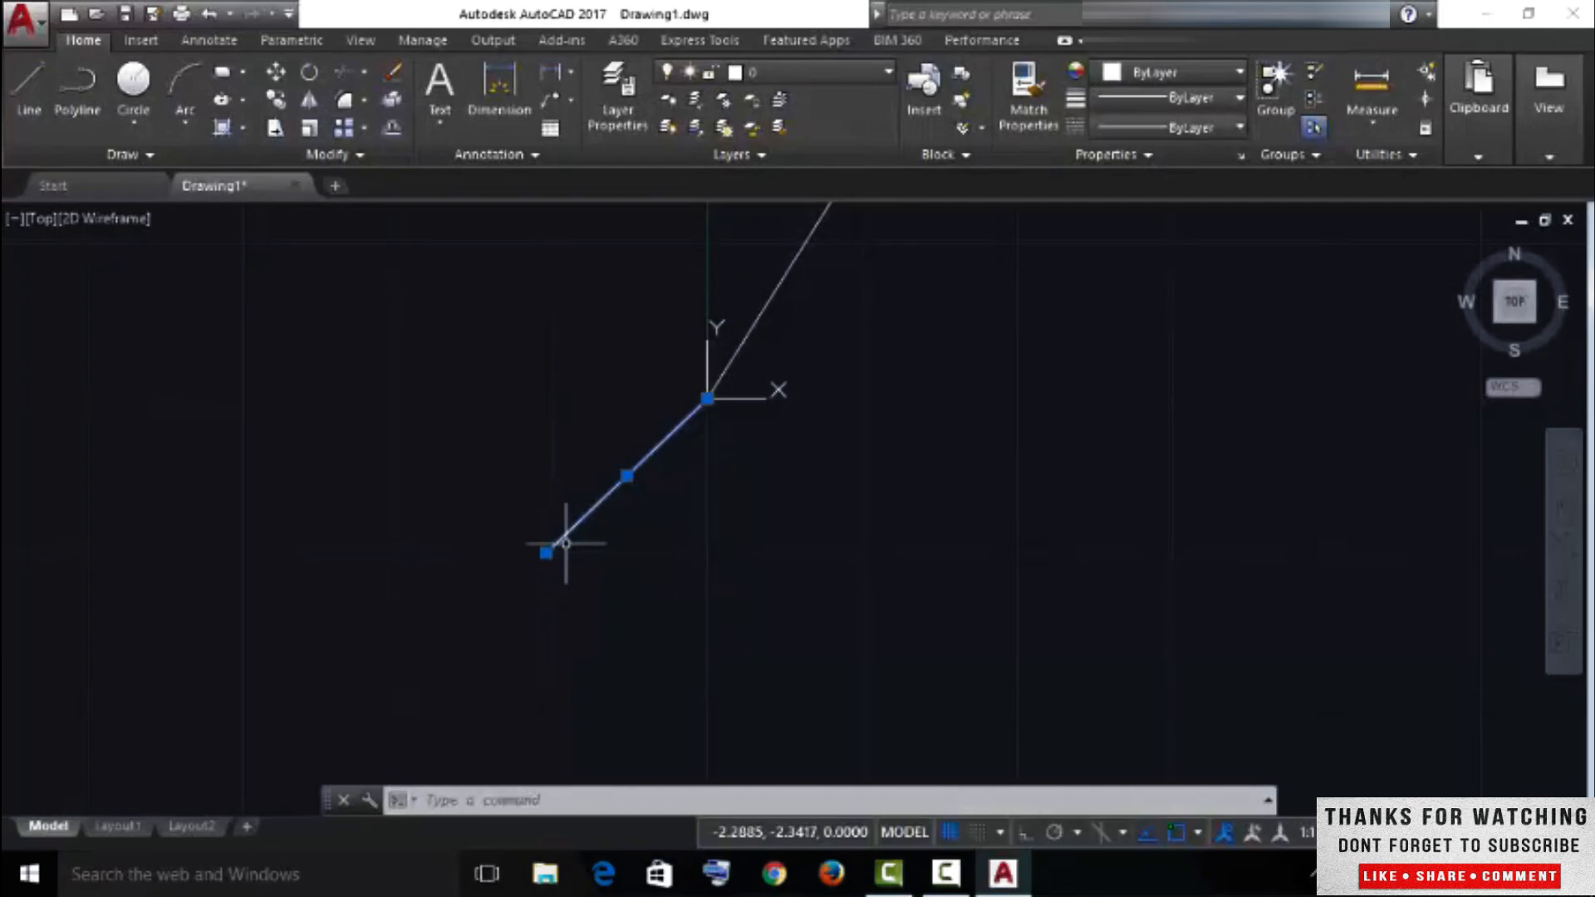
pyautogui.press('Delete')
# - Draw a line from the origin 0,0 to the point -5,-8 using absolute coordinates
pyautogui.click(523, 802)
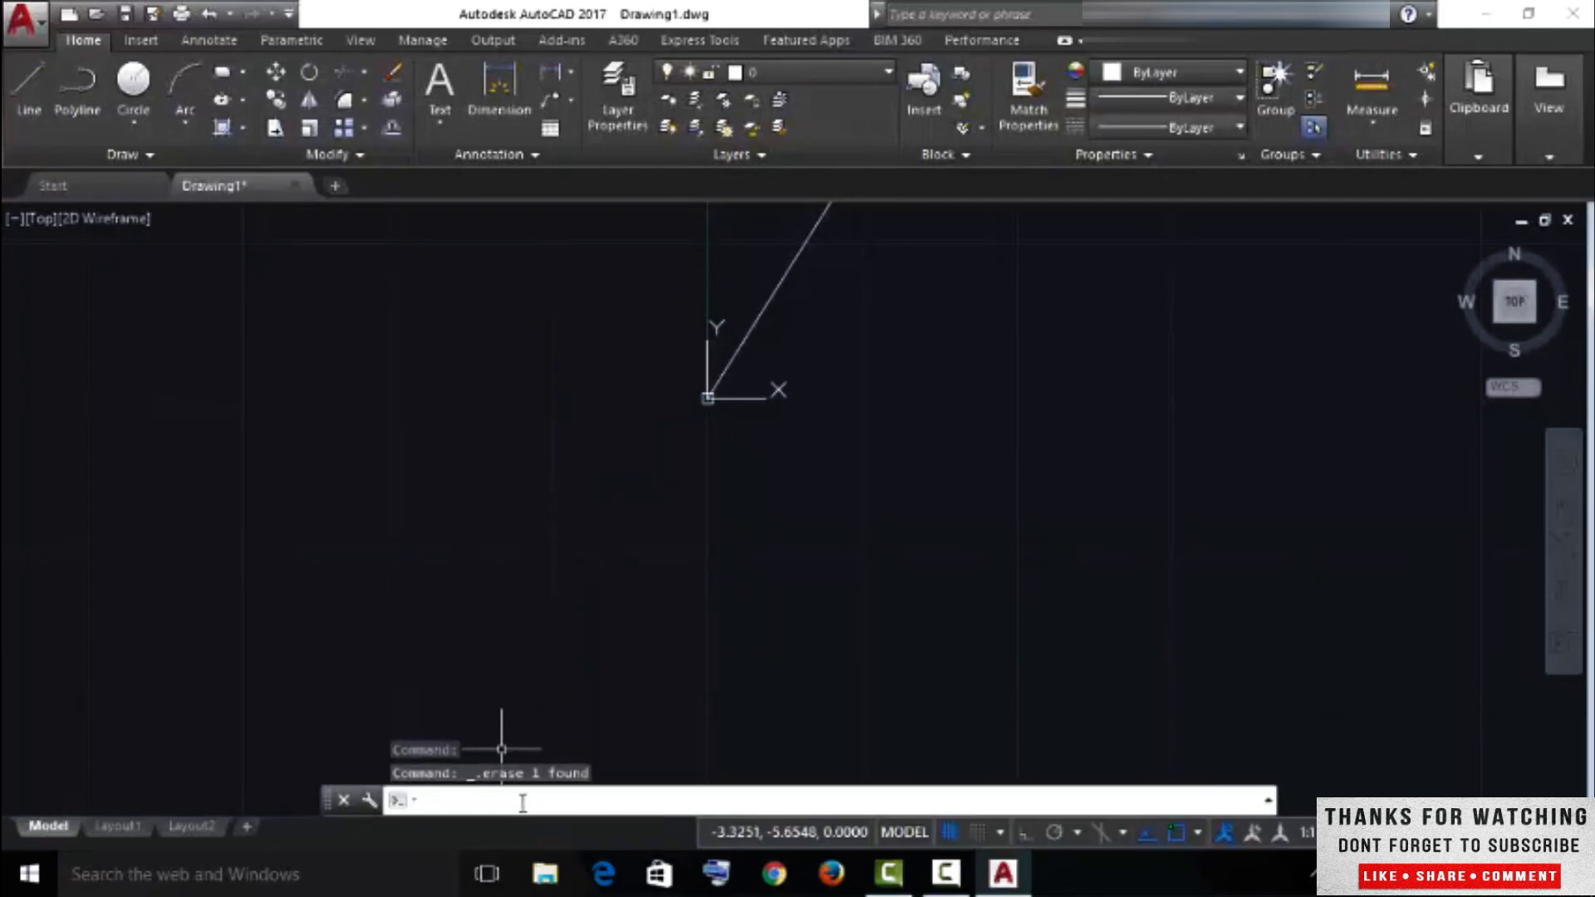
pyautogui.write('line')
pyautogui.press('Return')
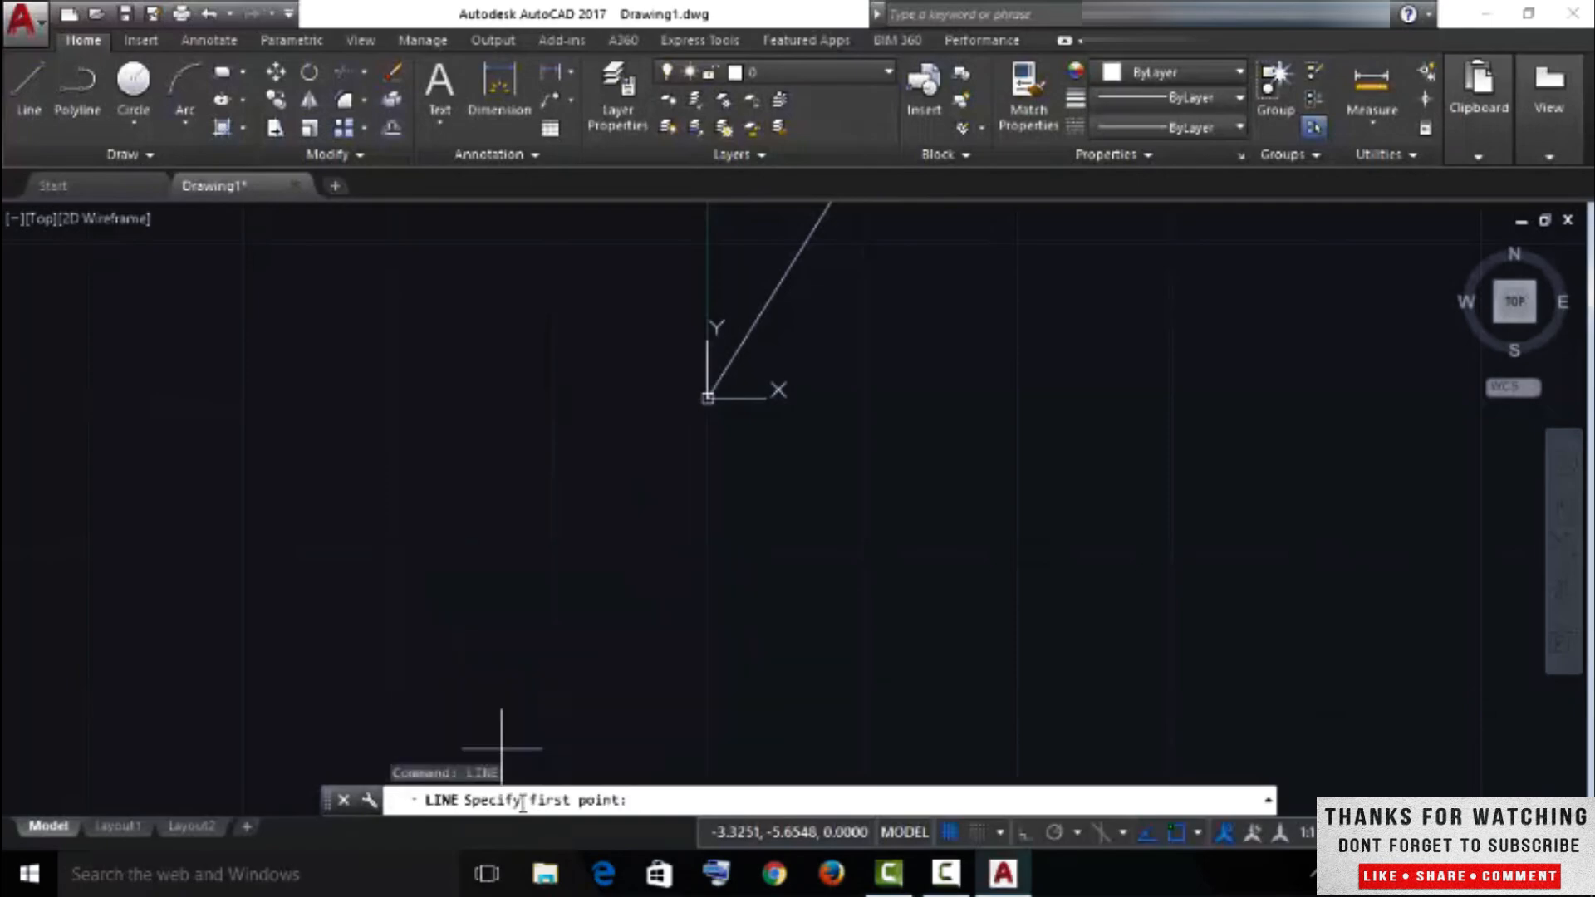
pyautogui.write('0,0')
pyautogui.press('Return')
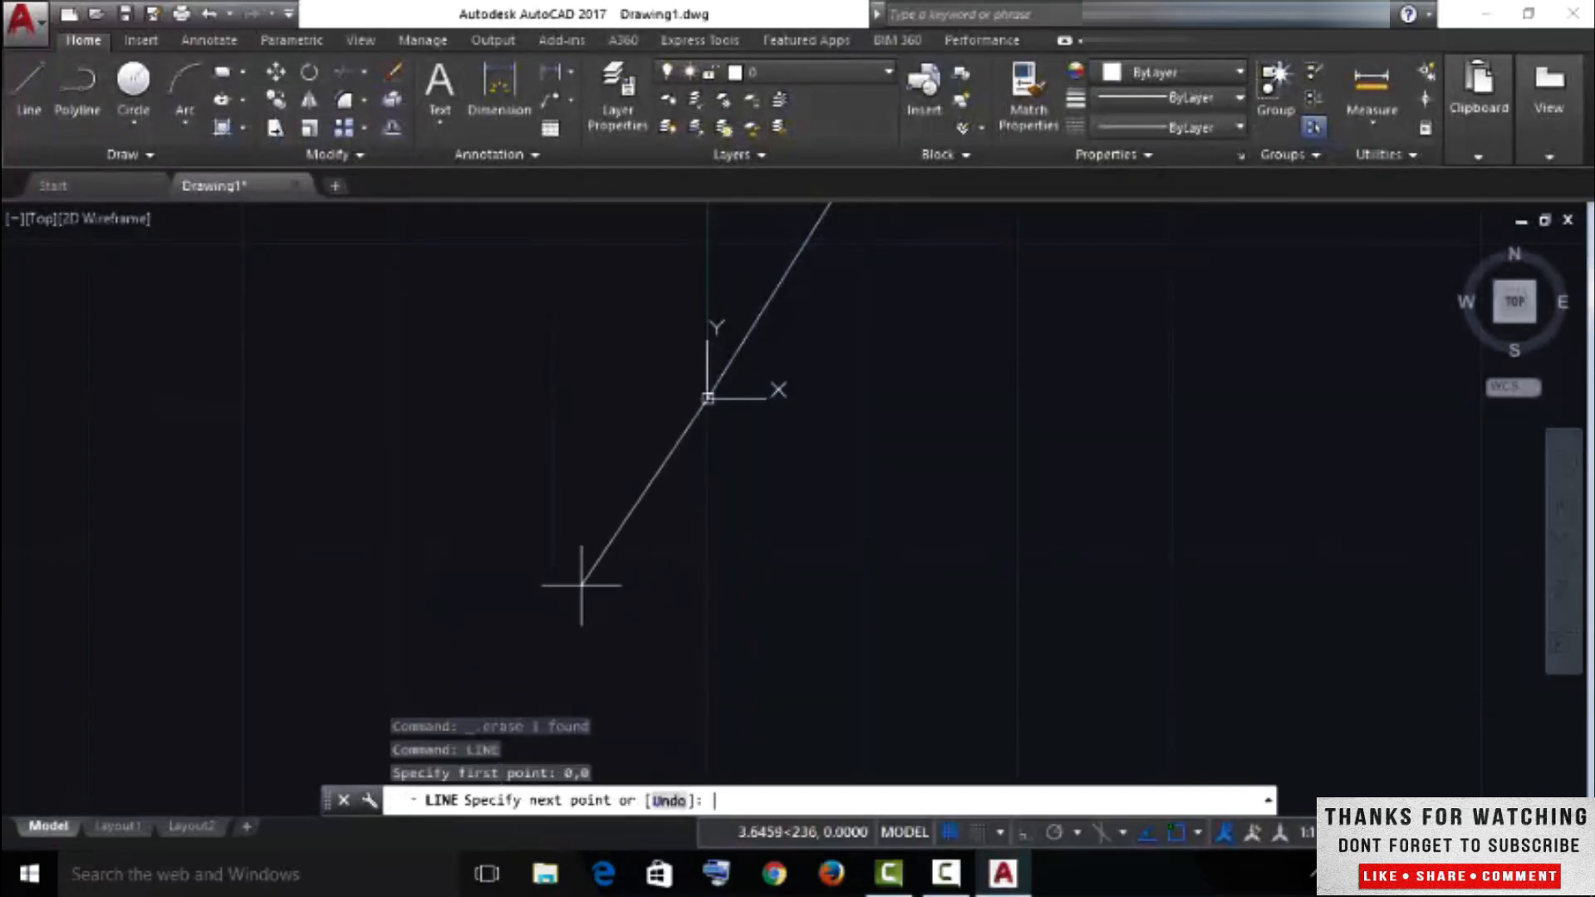
pyautogui.write('-5-')
pyautogui.write(',-8')
pyautogui.press('Return')
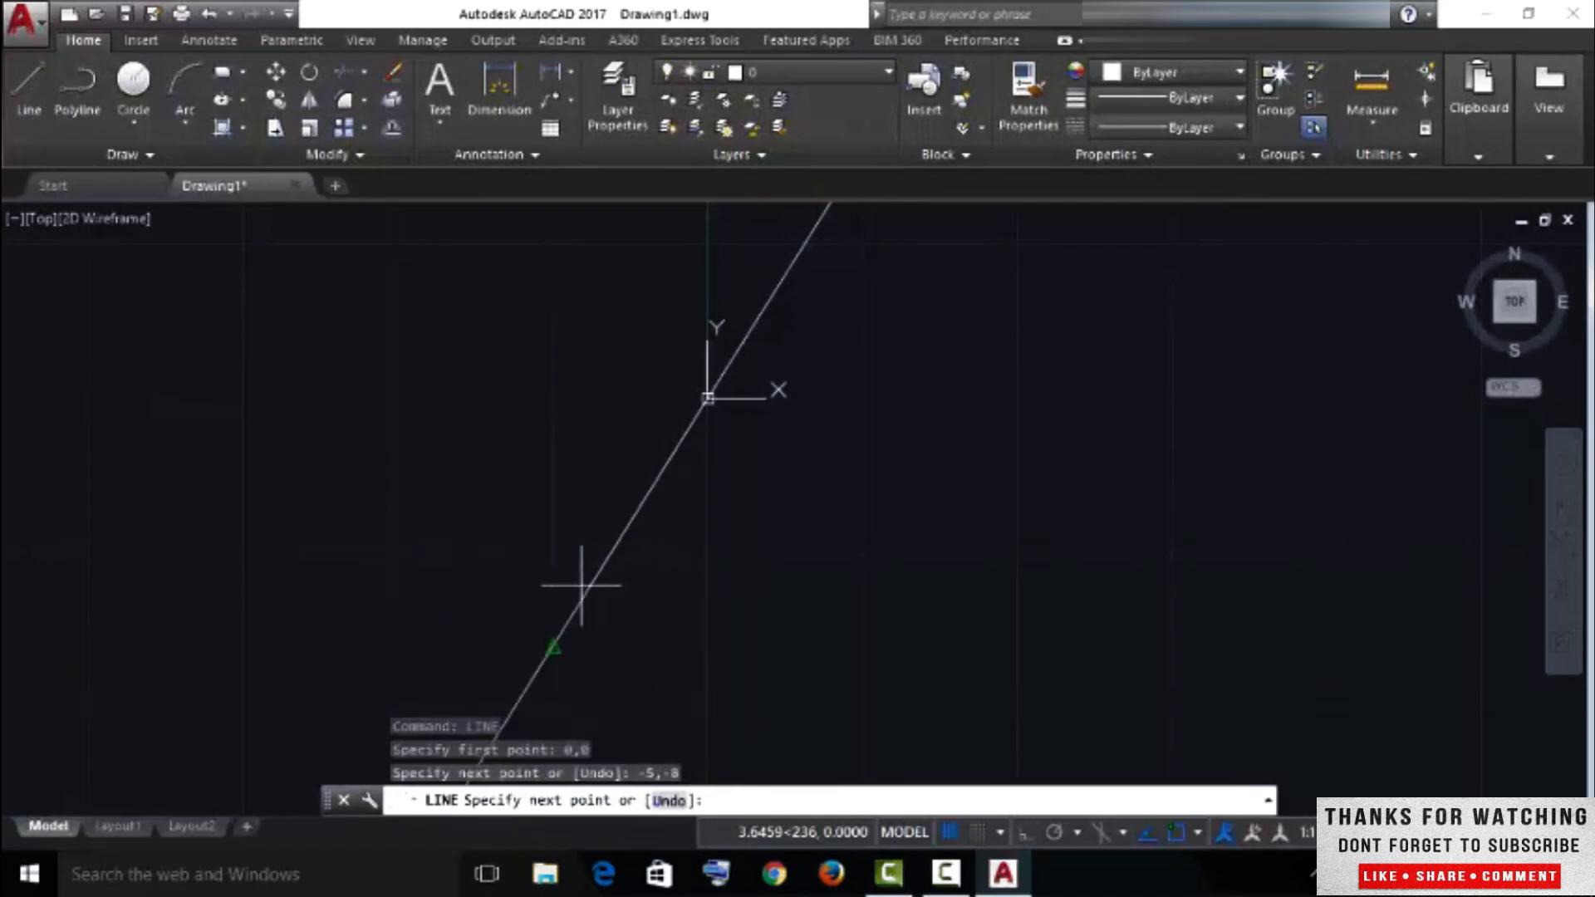
pyautogui.scroll(-6, 474, 555)
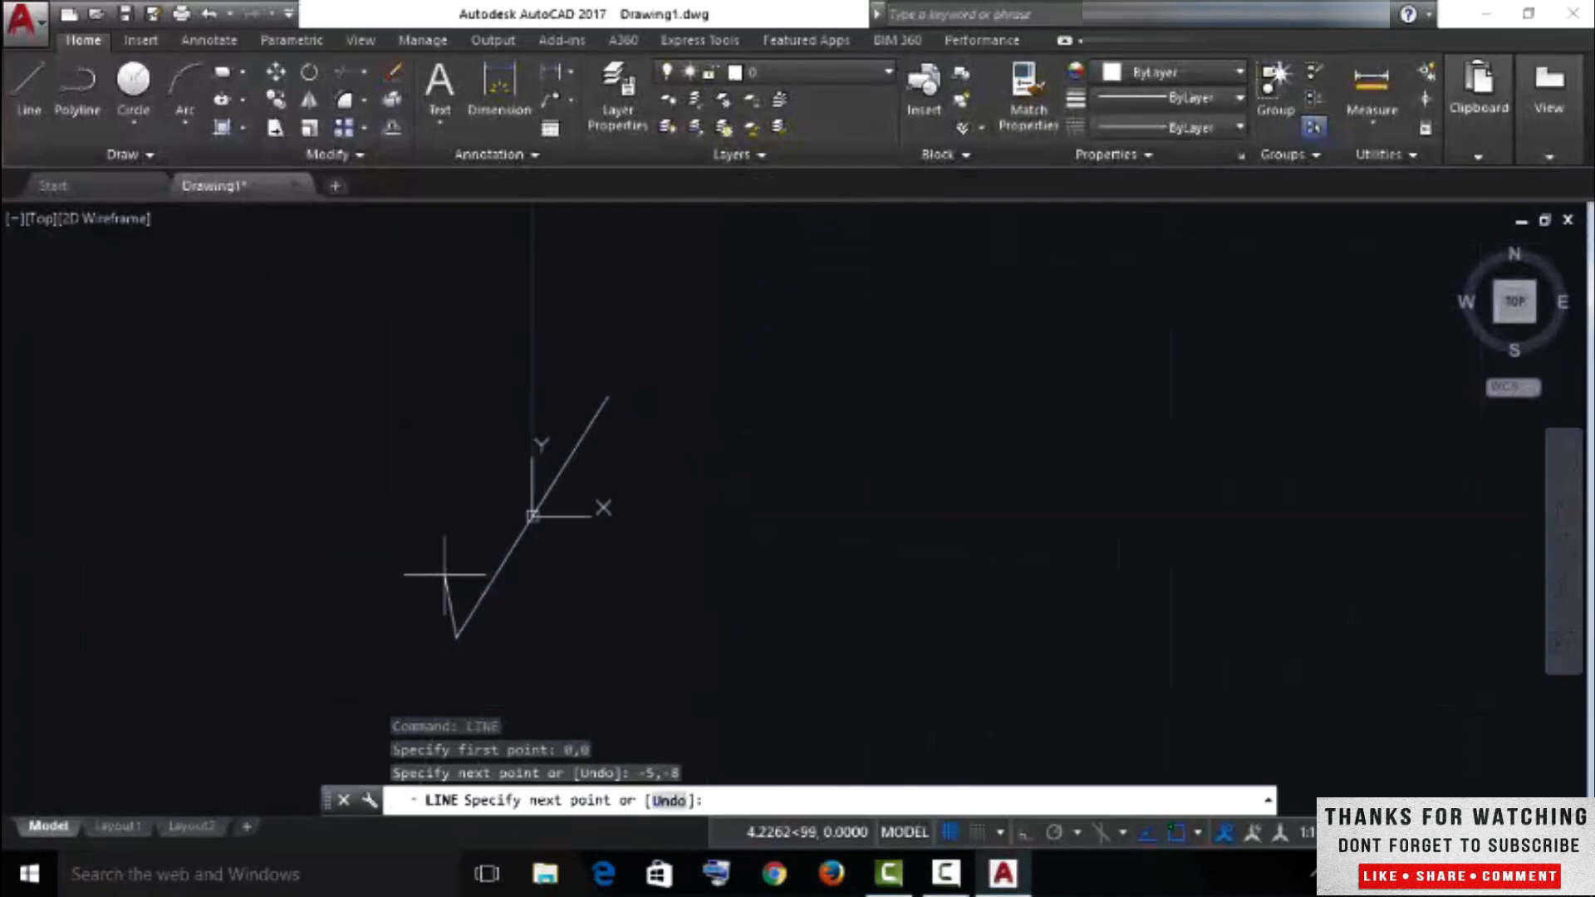
pyautogui.press('Return')
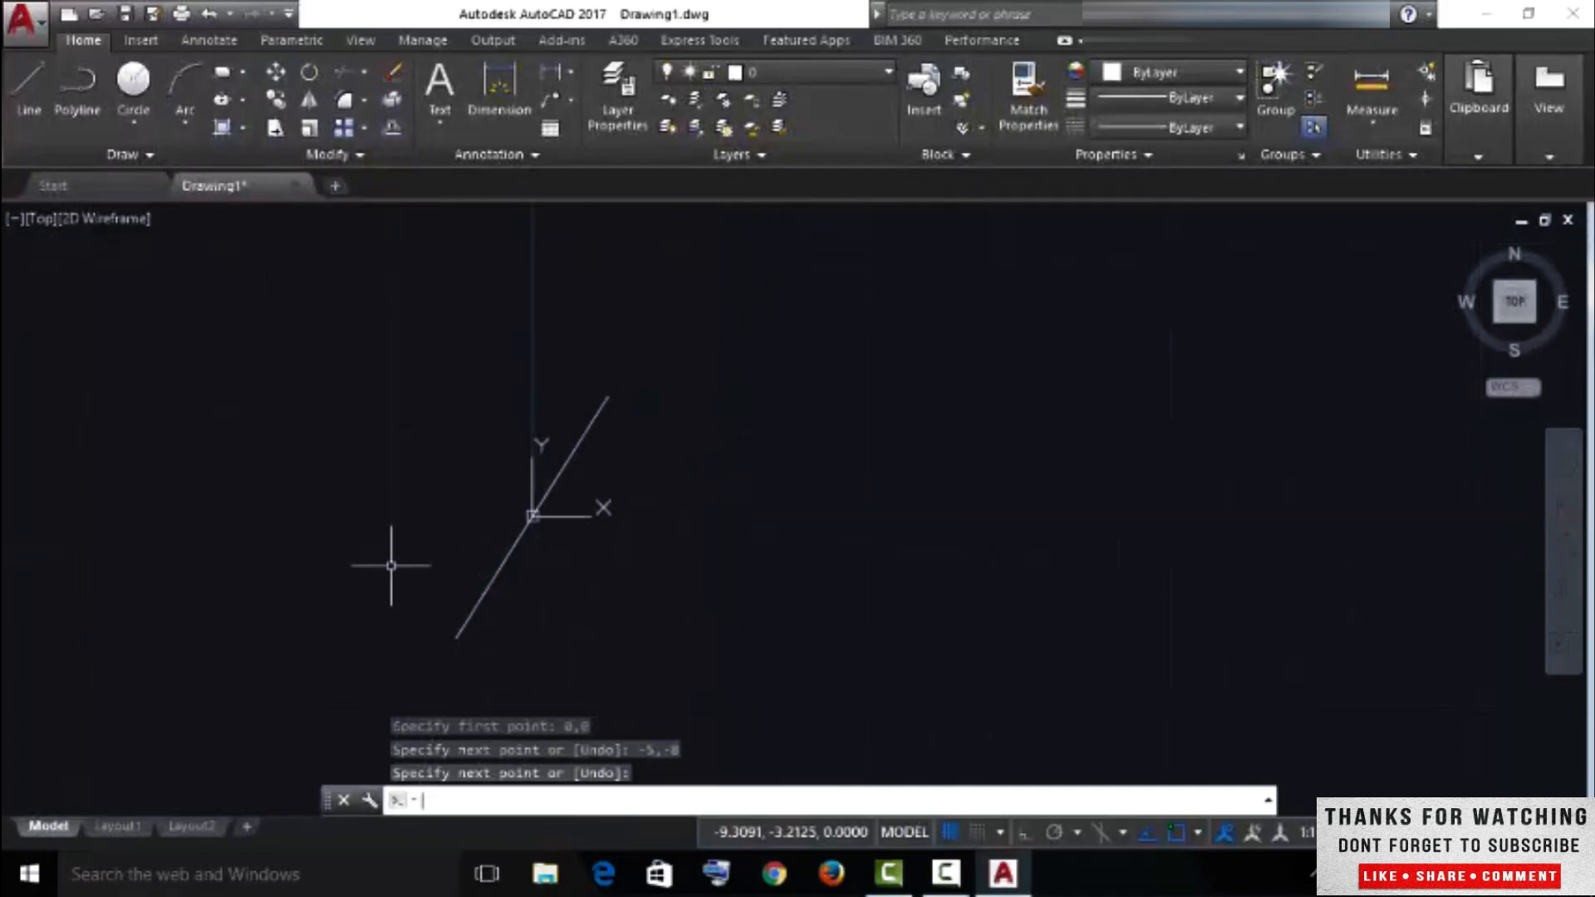
# - Select the line running below the origin and examine the coordinates at its midpoint and endpoint grips
pyautogui.scroll(4, 403, 595)
pyautogui.click(556, 667)
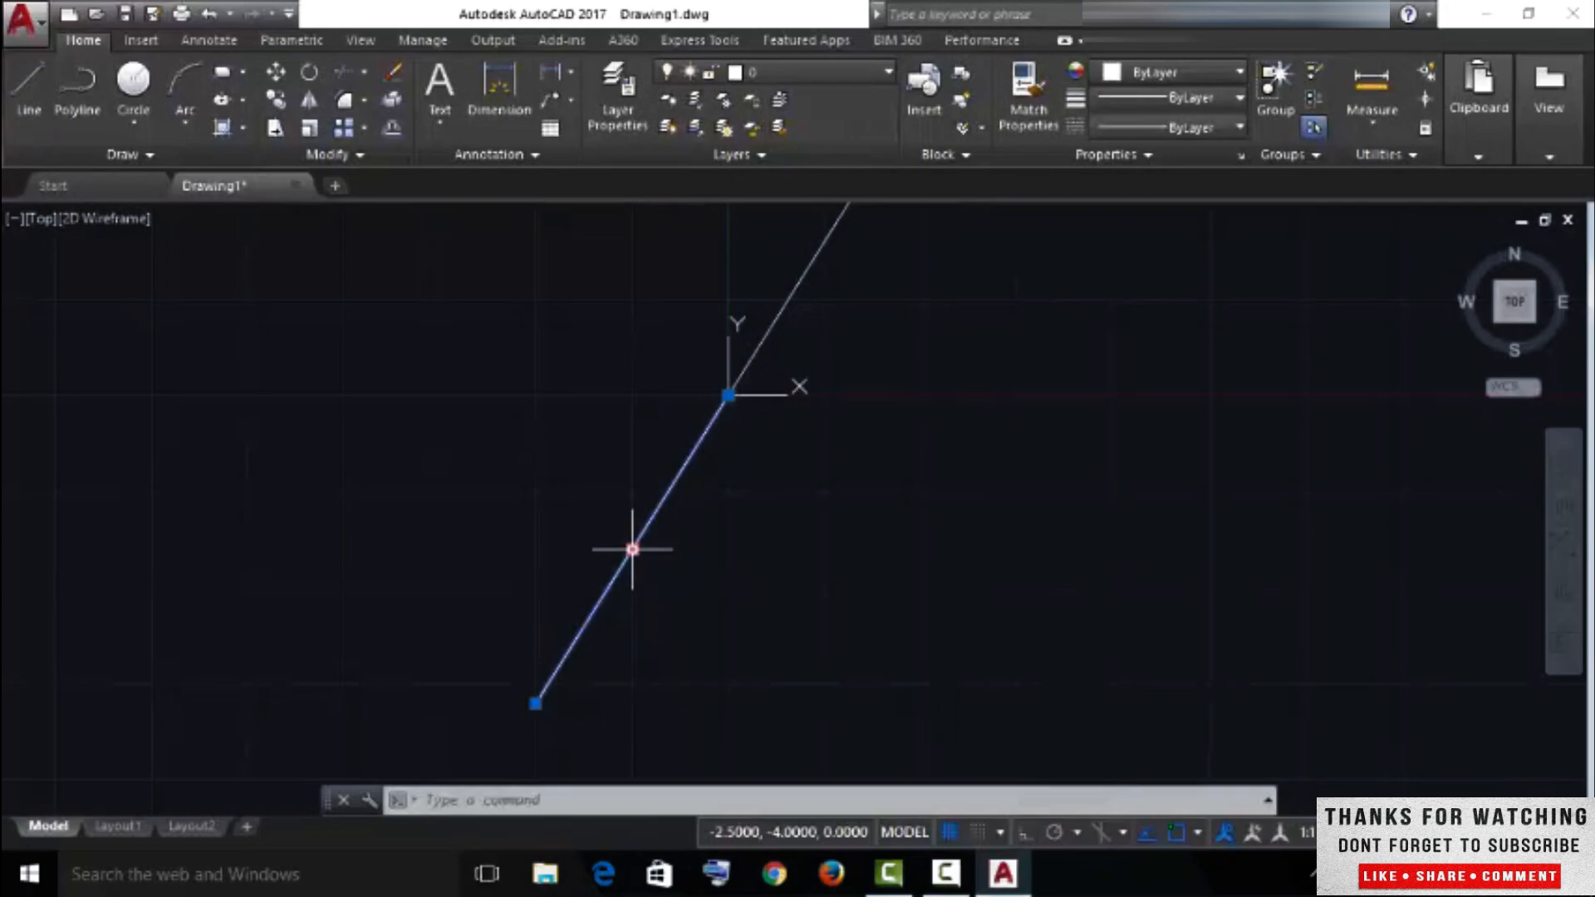
pyautogui.moveTo(536, 704)
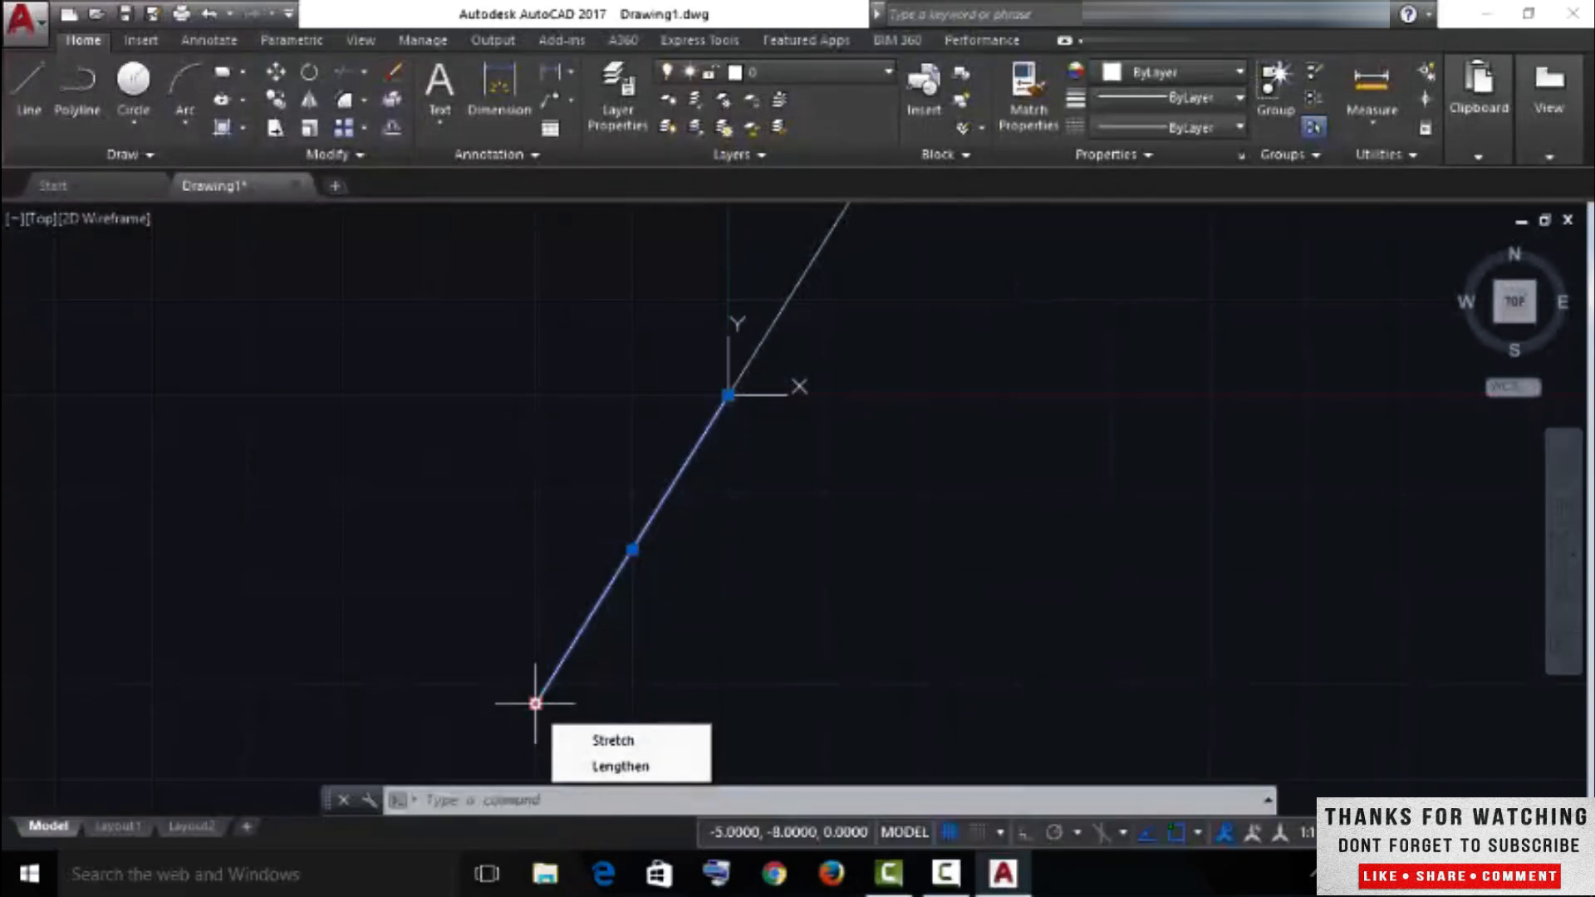
pyautogui.click(535, 704)
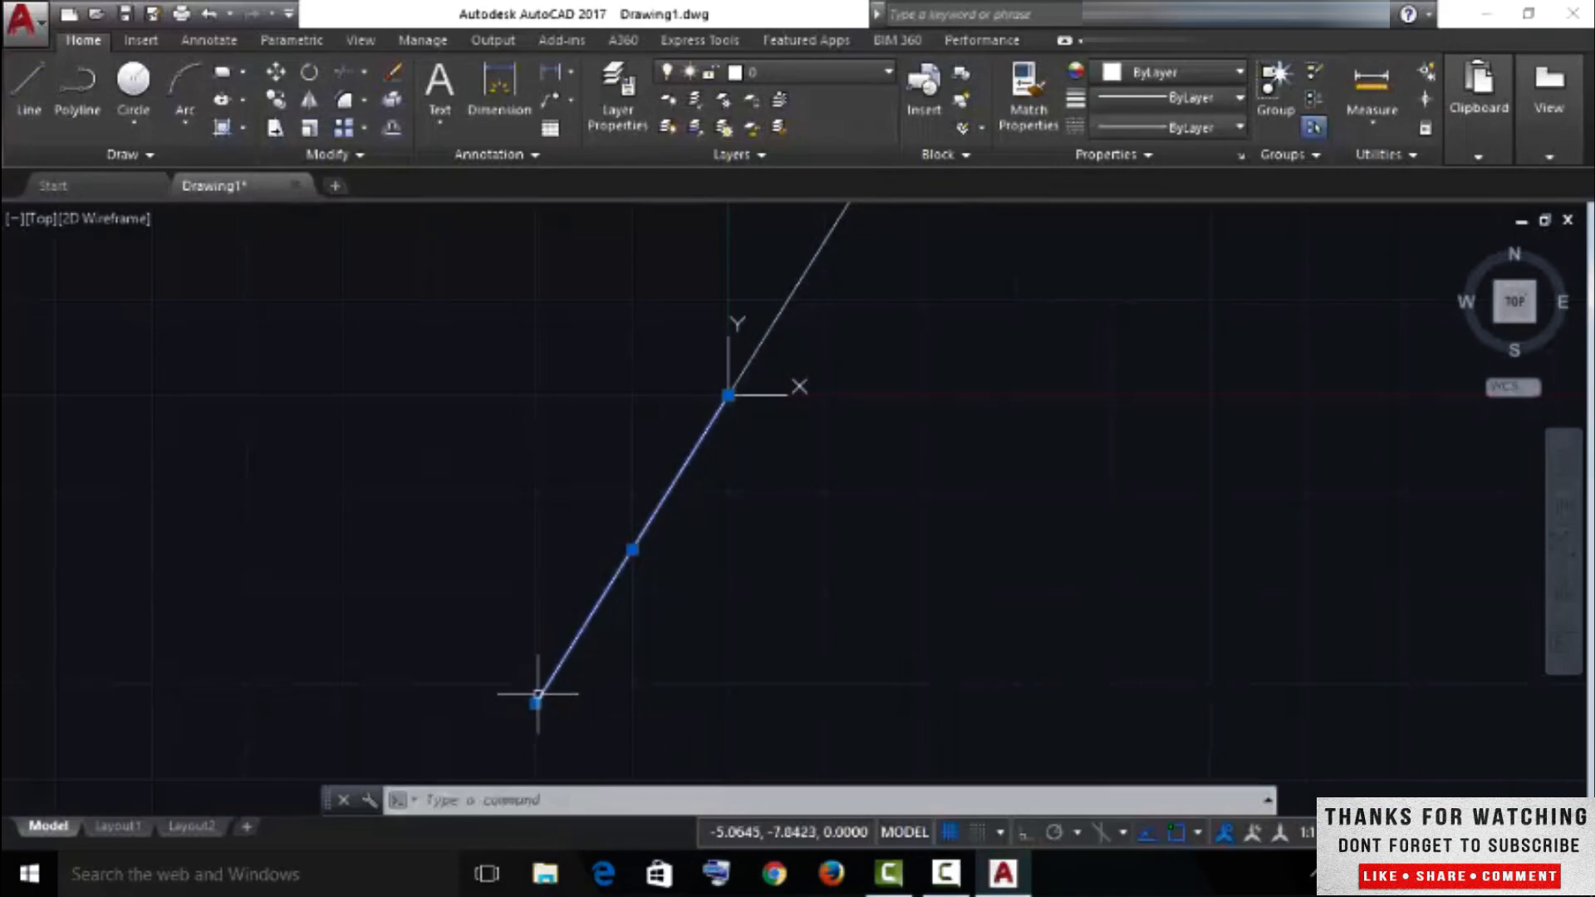
pyautogui.click(721, 433)
pyautogui.scroll(5, 748, 403)
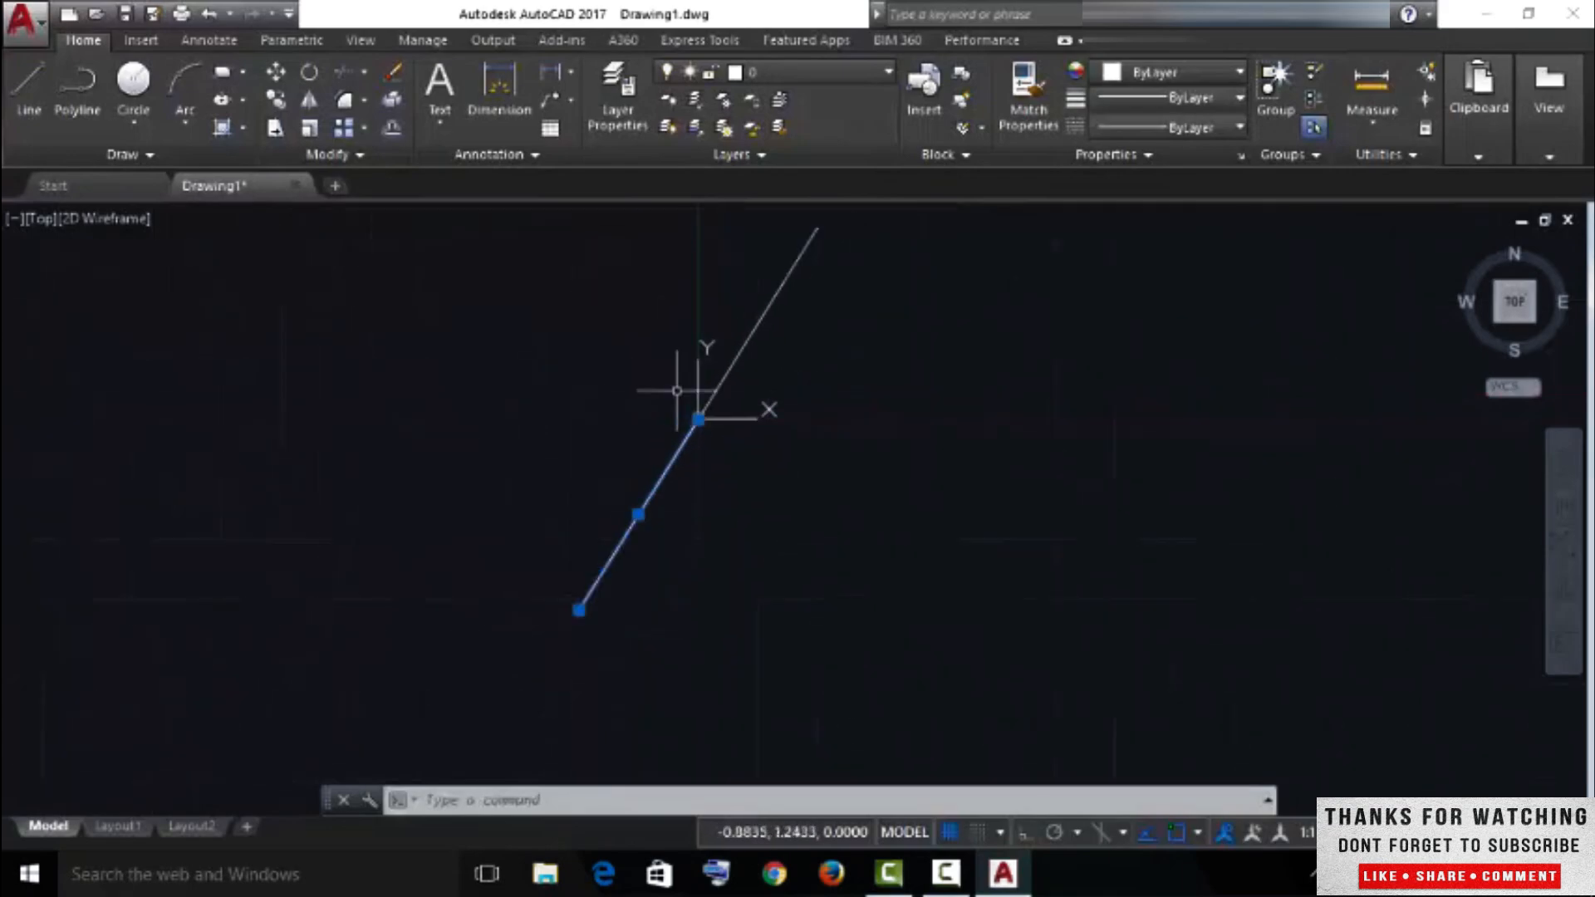